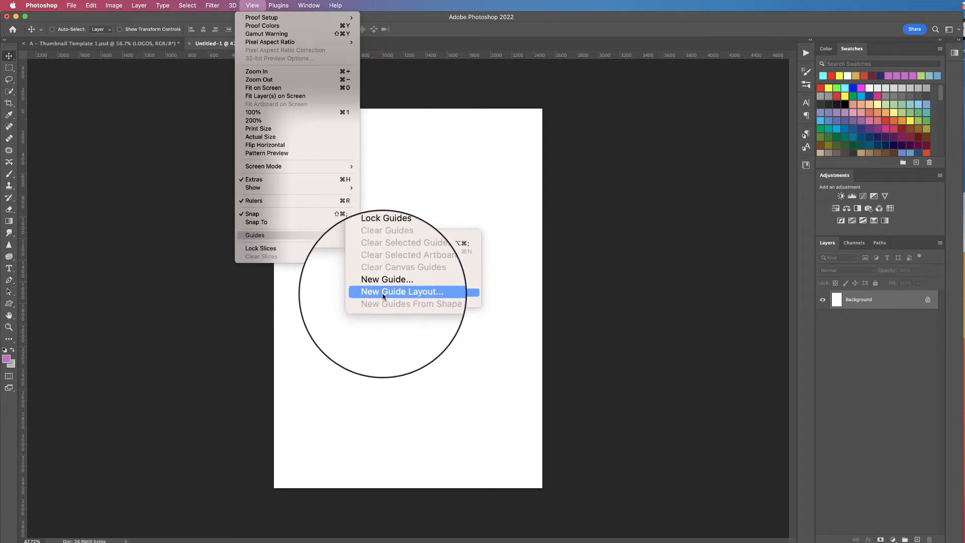
# - Start a new guide layout for the canvas and move its dialog clear of the page
pyautogui.click(384, 292)
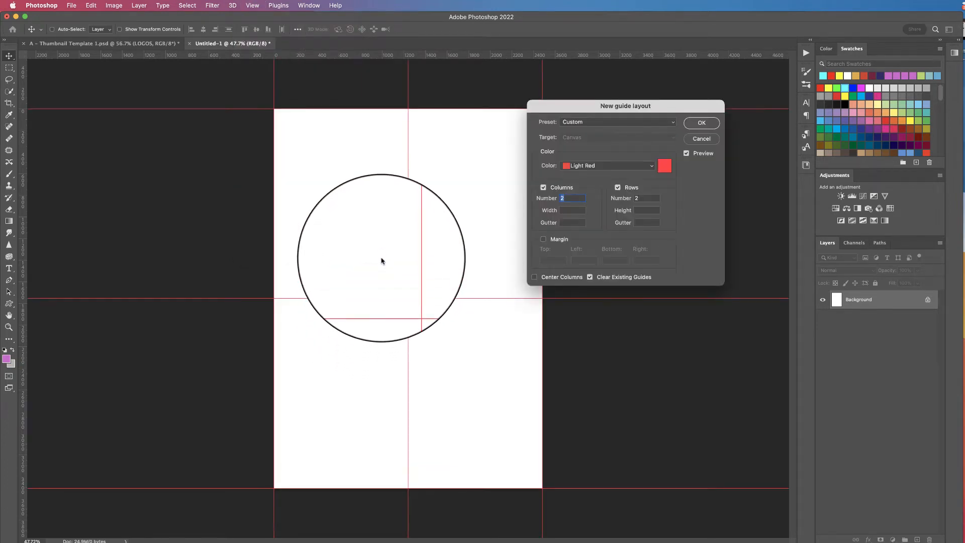
pyautogui.moveTo(680, 105); pyautogui.dragTo(705, 123)
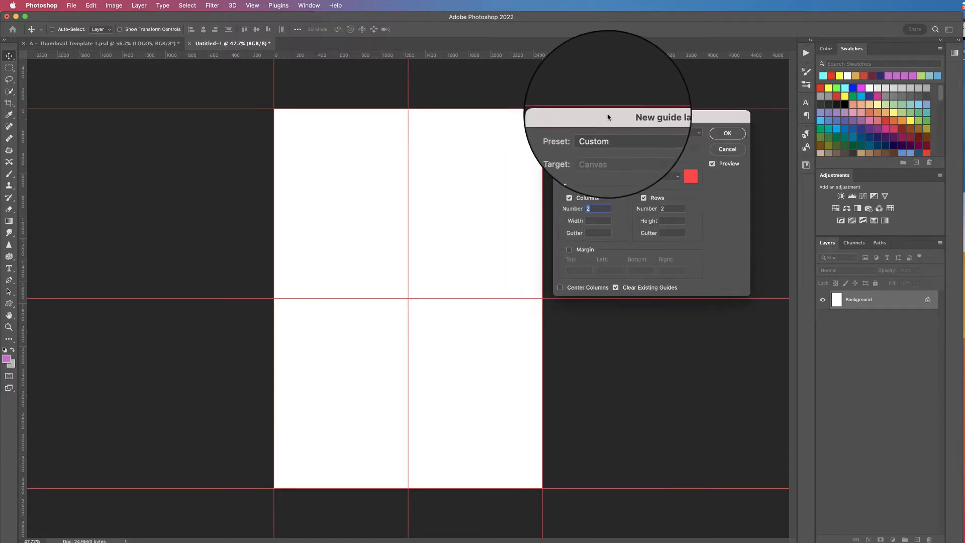
pyautogui.moveTo(606, 119); pyautogui.dragTo(601, 117)
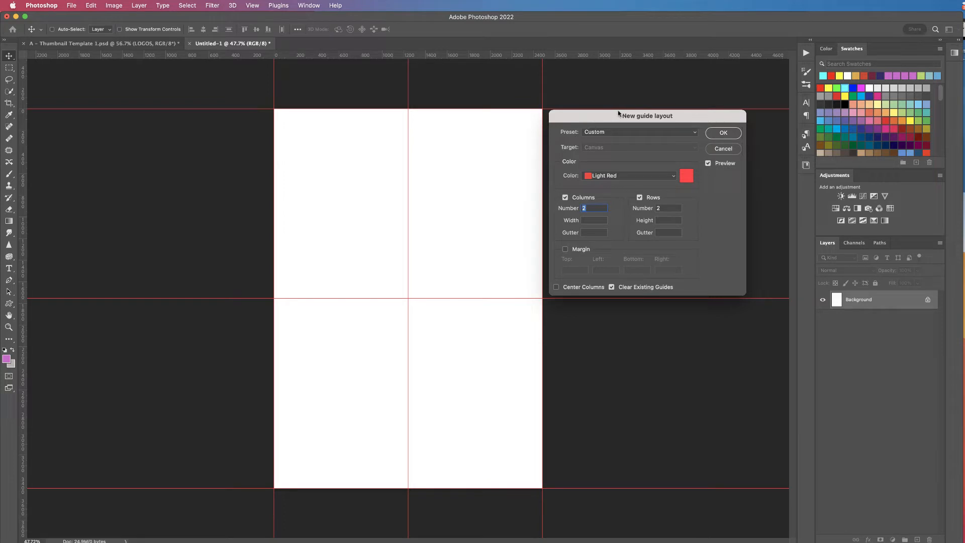
# - Try the Half page, Blog Post and 8 Column presets for the guide layout
pyautogui.click(695, 133)
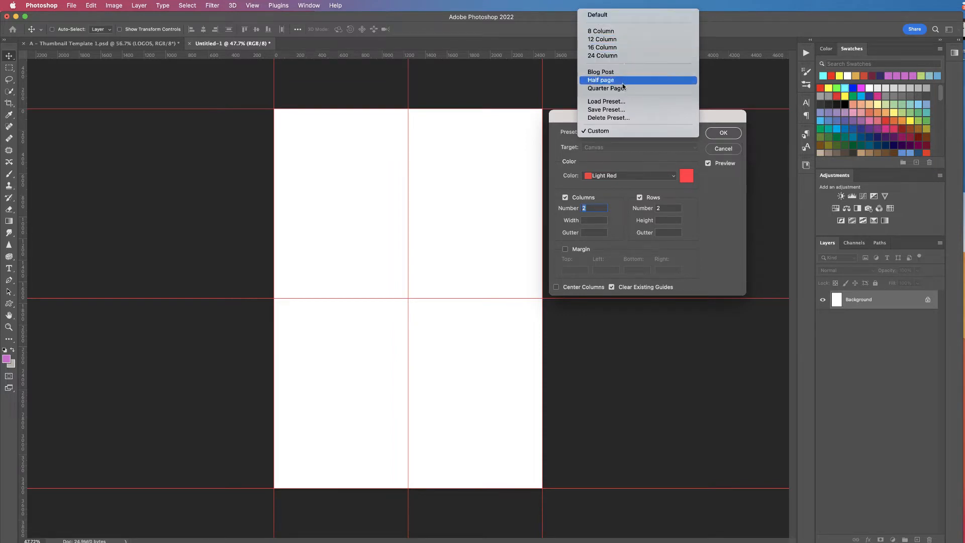
pyautogui.click(600, 81)
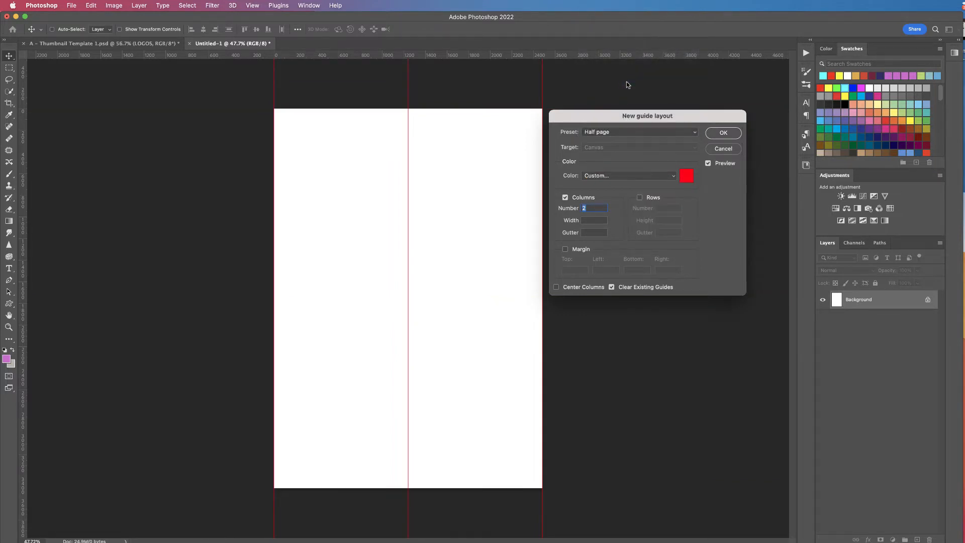
pyautogui.click(628, 134)
pyautogui.click(627, 124)
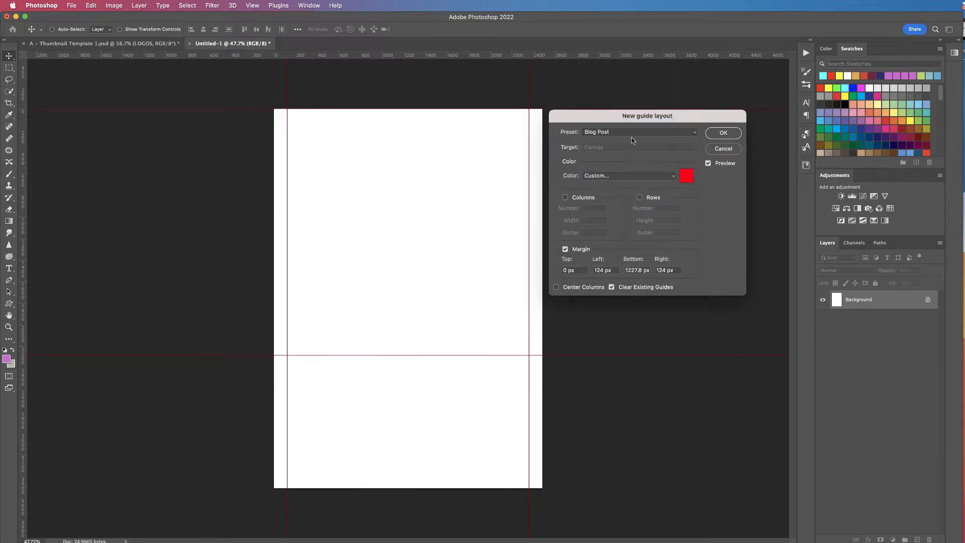
pyautogui.click(631, 136)
pyautogui.click(623, 89)
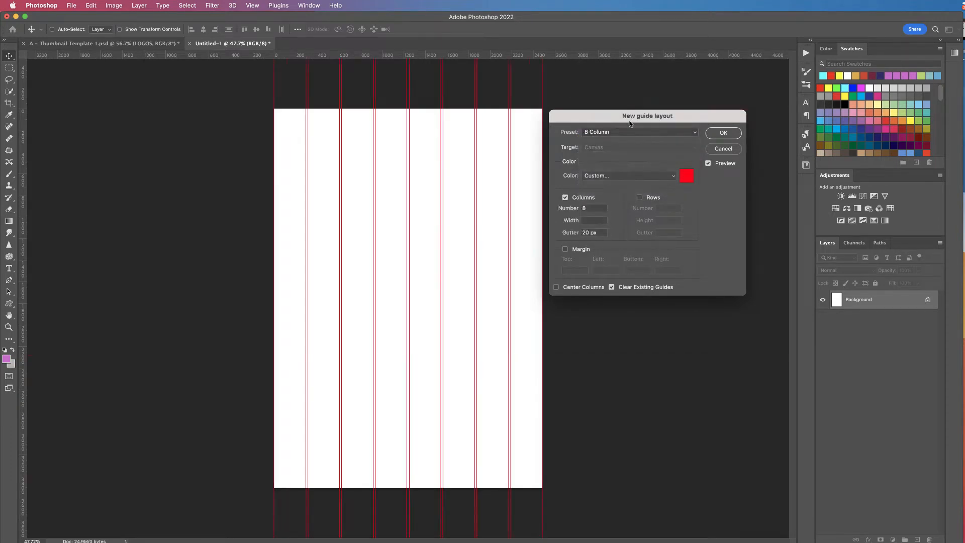
# - Create the guide layout from the Quarter Page preset with Medium Blue as the guide color
pyautogui.click(629, 132)
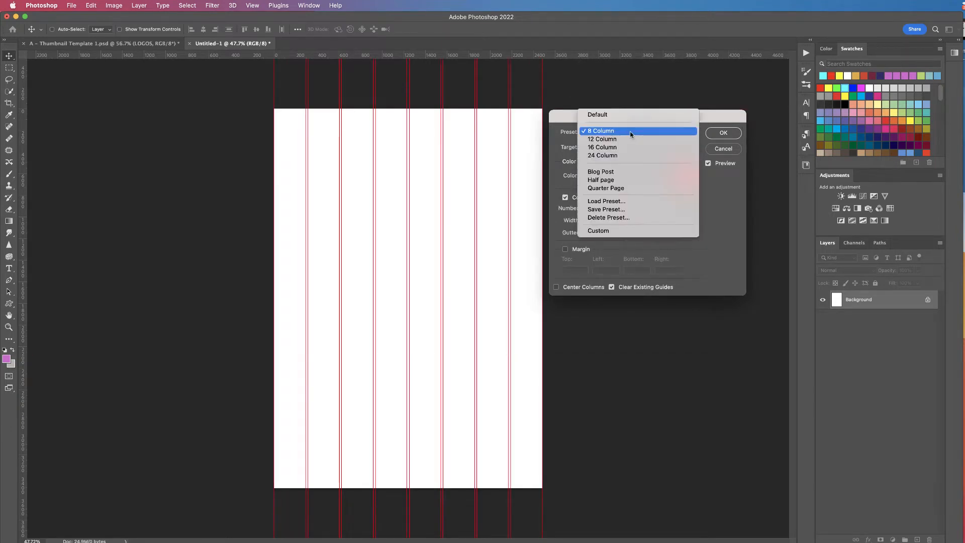
pyautogui.click(627, 189)
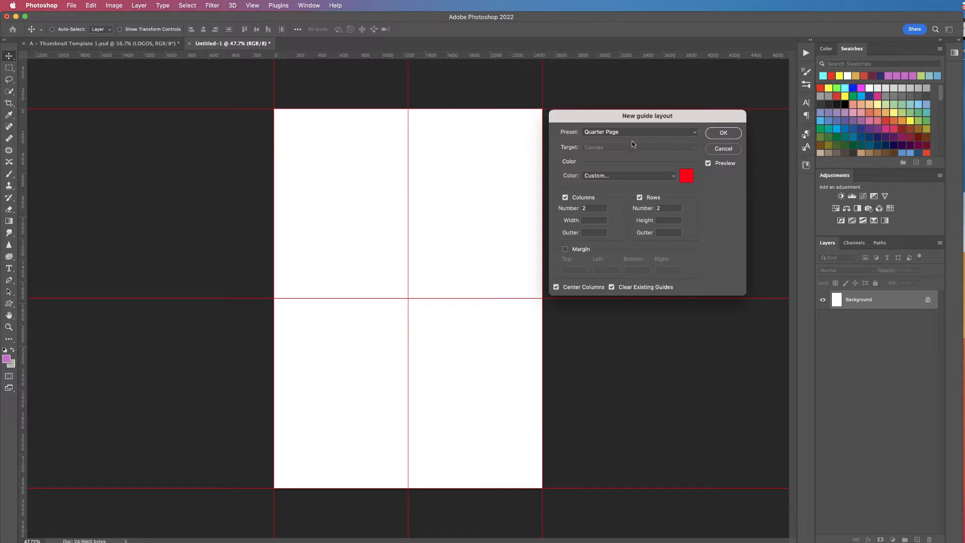
pyautogui.click(673, 176)
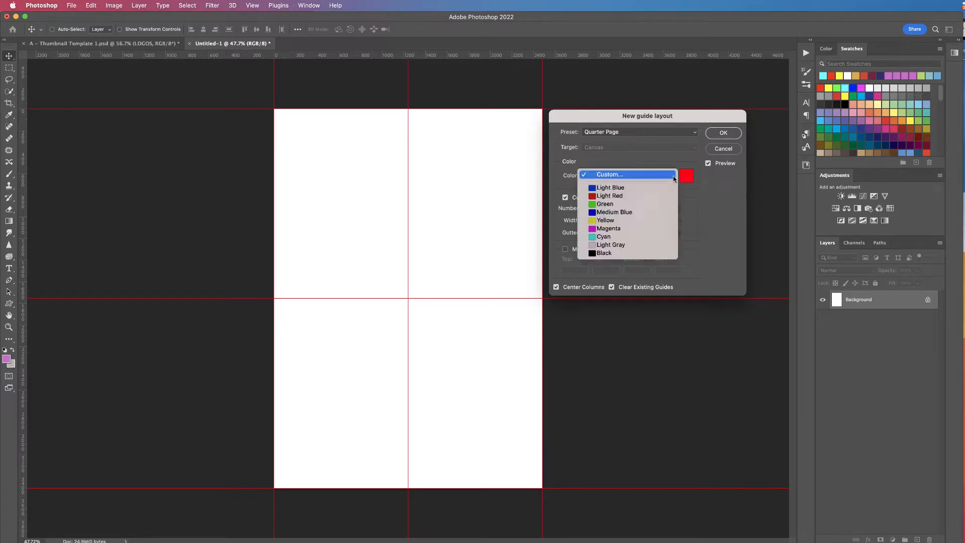
pyautogui.click(626, 188)
pyautogui.click(640, 175)
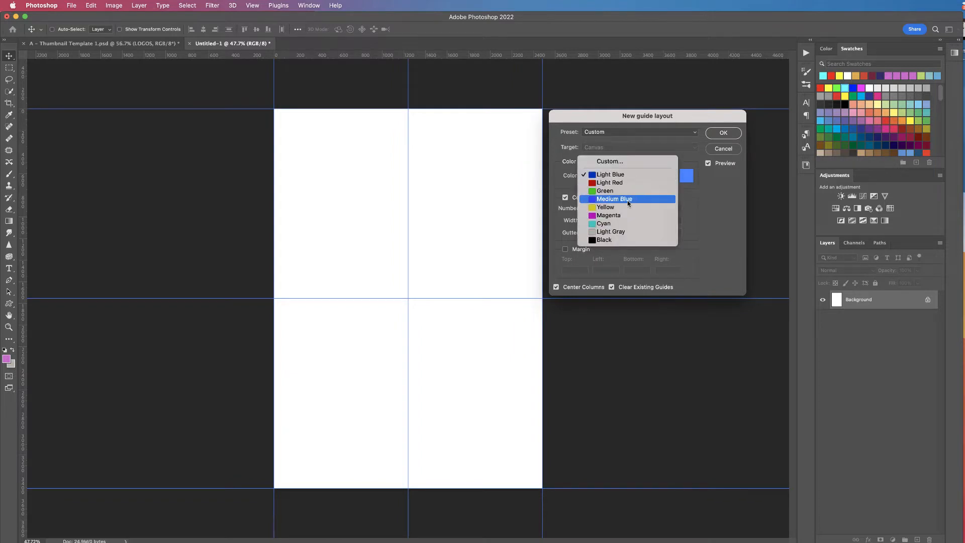
pyautogui.click(626, 200)
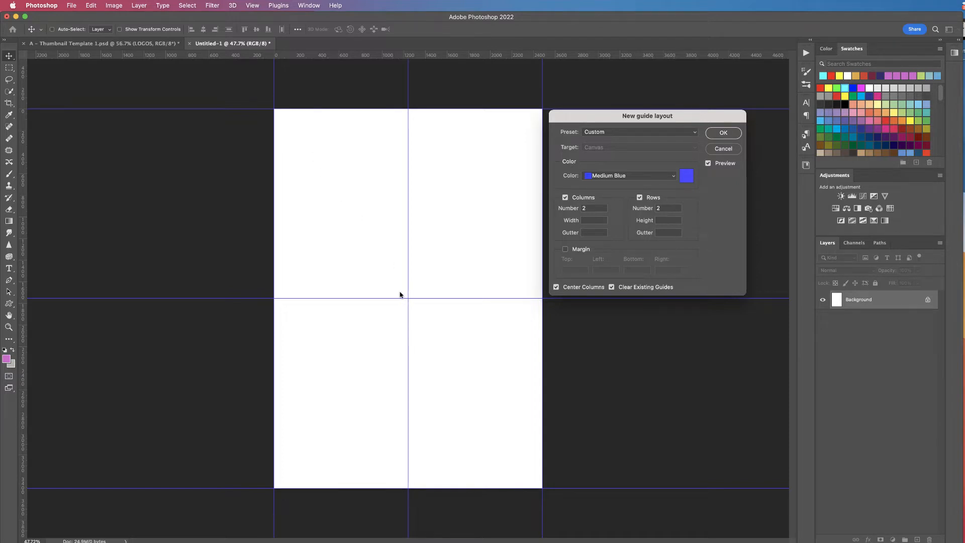
pyautogui.click(724, 134)
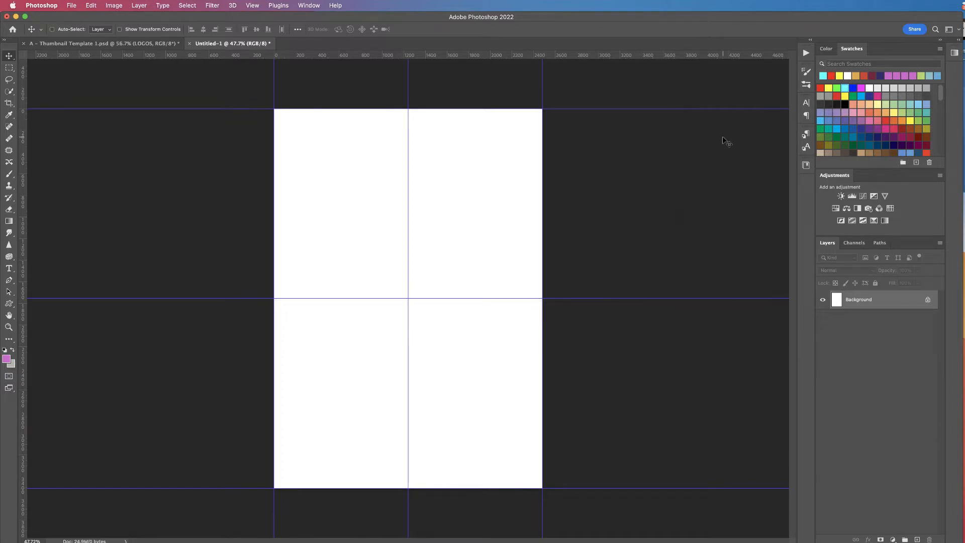
# - Check the Snap To options to make sure snapping to guides is enabled
pyautogui.click(252, 5)
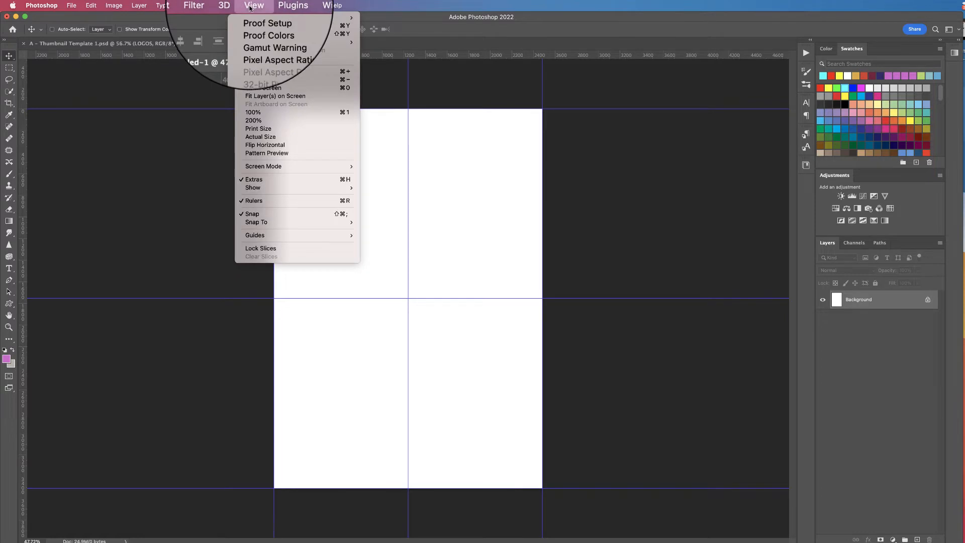
pyautogui.moveTo(262, 222)
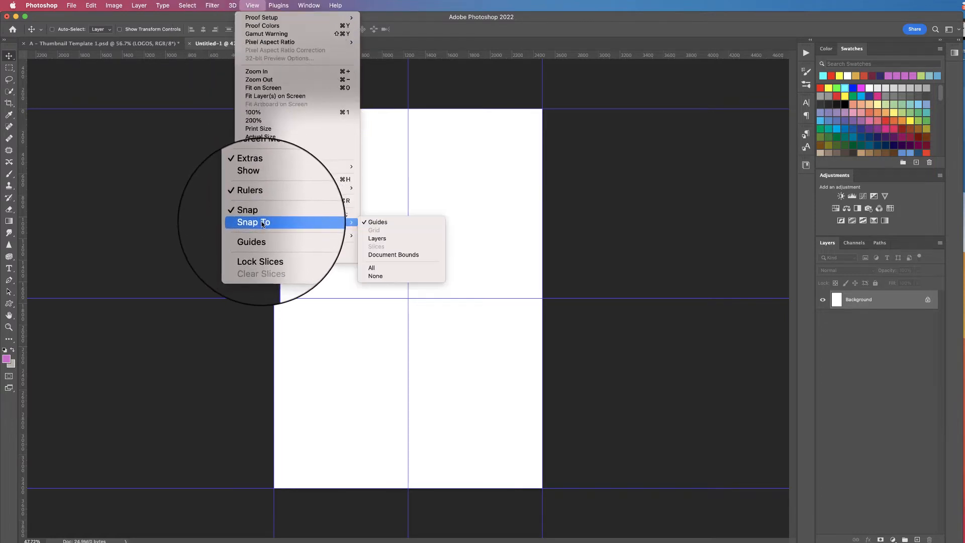
pyautogui.moveTo(343, 222)
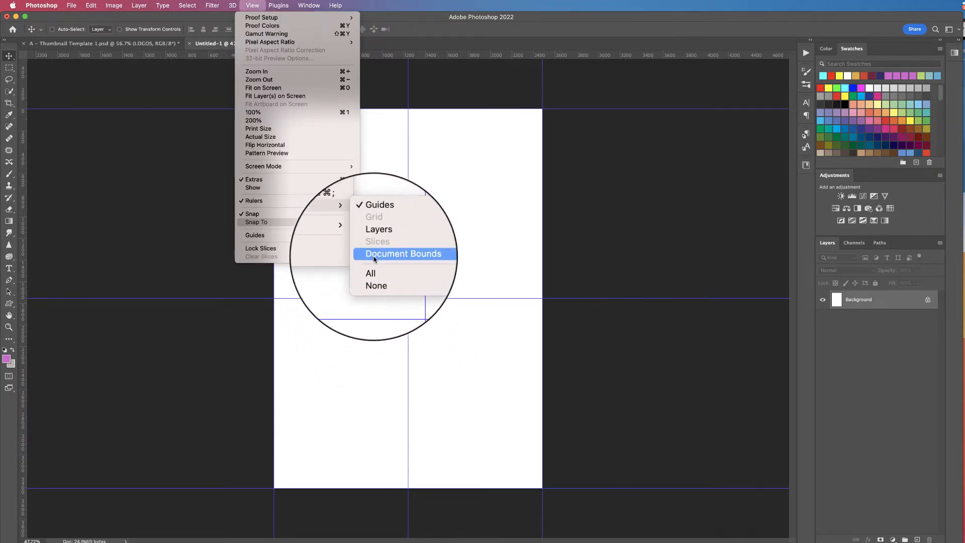
pyautogui.click(374, 221)
# - Draw a rectangular marquee selection about 700 by 680 px up and left from the central guide intersection
pyautogui.press('super+space')
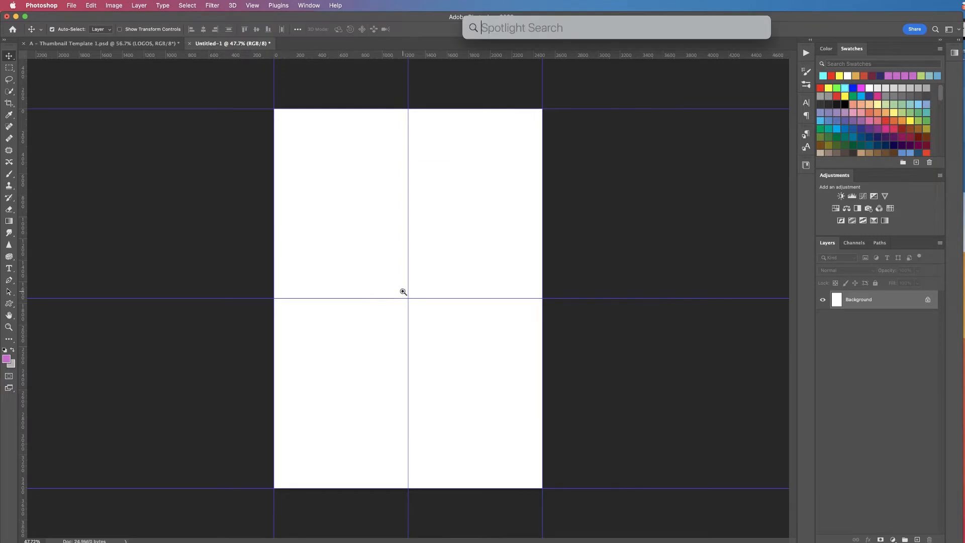
pyautogui.moveTo(402, 292); pyautogui.dragTo(435, 294)
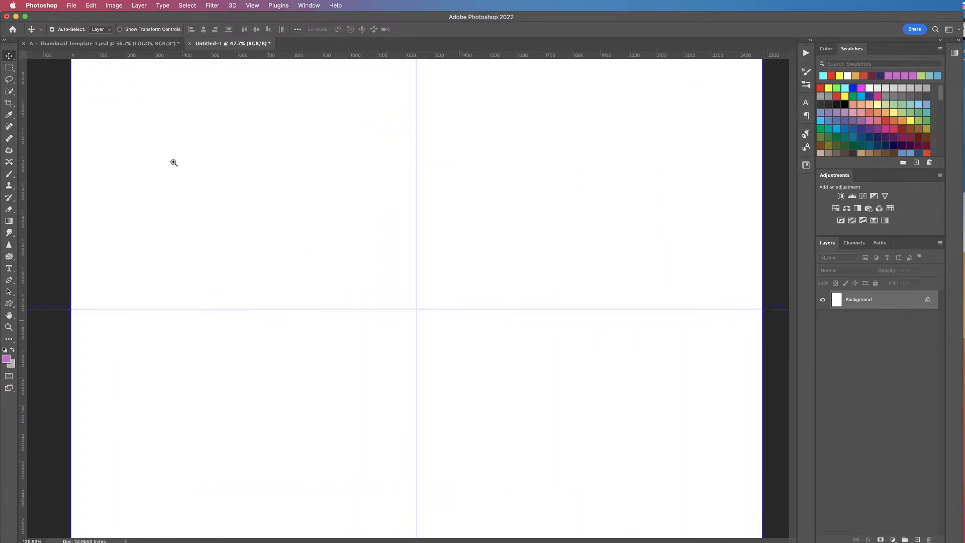
pyautogui.click(9, 67)
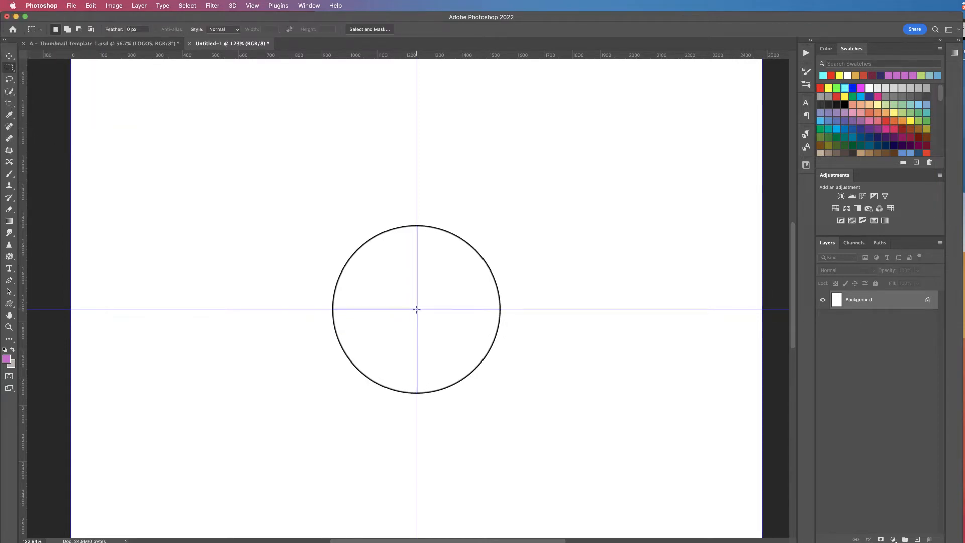
pyautogui.moveTo(416, 309); pyautogui.dragTo(223, 123)
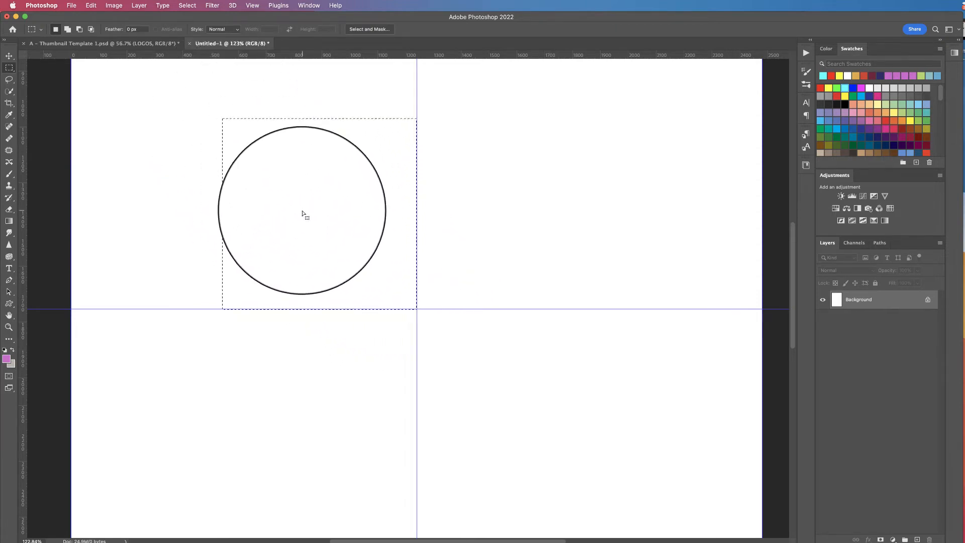
# - Select the page's upper-left quarter with a rectangular marquee snapped to the guides and fill it with cyan 00ffff
pyautogui.press('super+space')
pyautogui.moveTo(416, 259); pyautogui.dragTo(249, 73)
pyautogui.press('super+d')
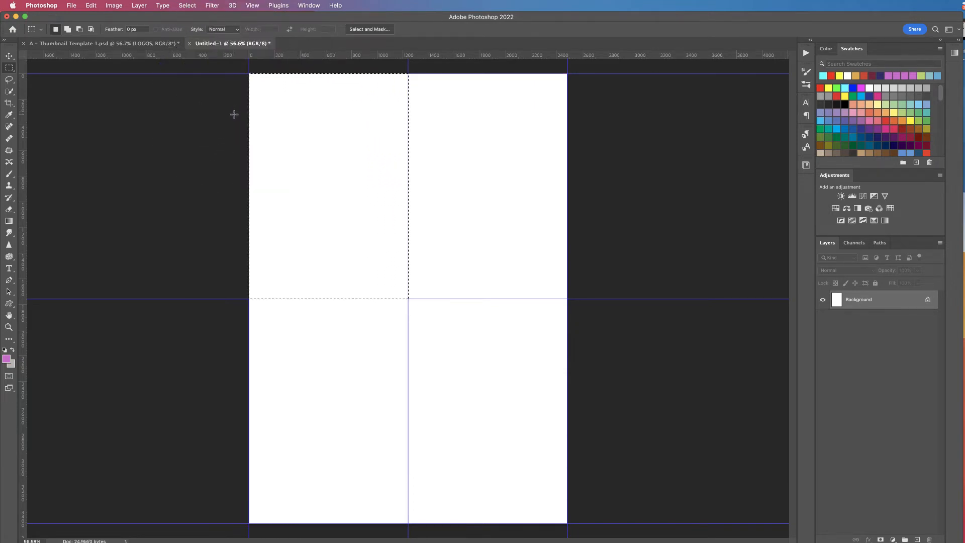
pyautogui.hotkey('shift', 'F5')
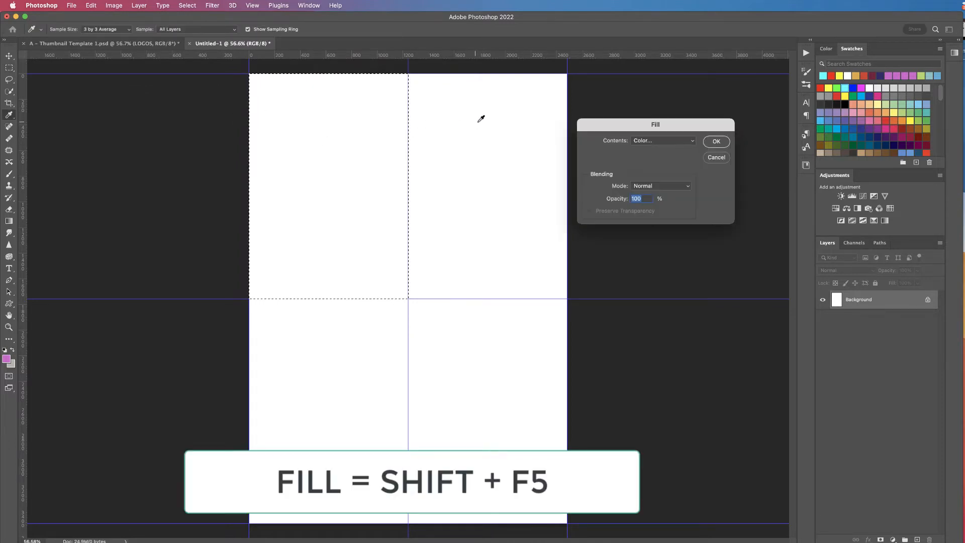
pyautogui.click(659, 142)
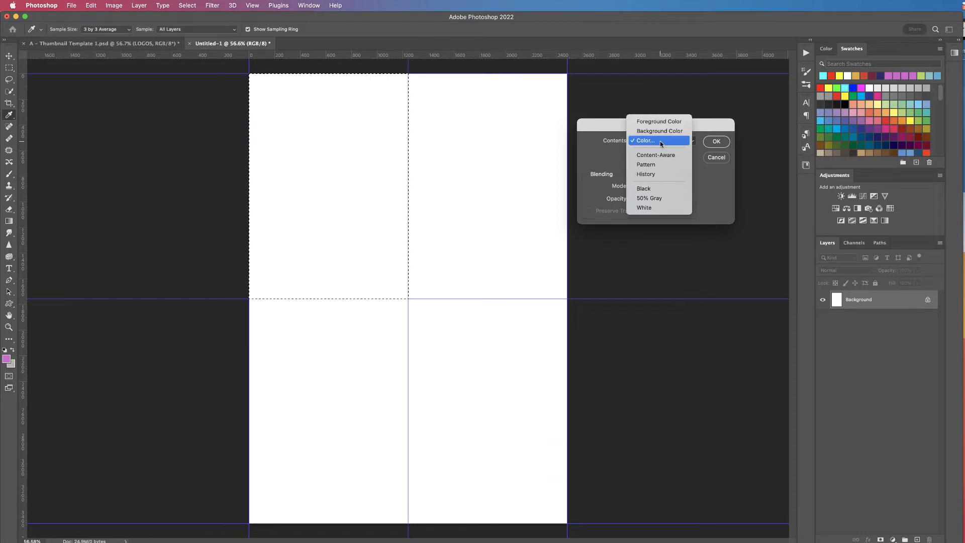
pyautogui.click(649, 141)
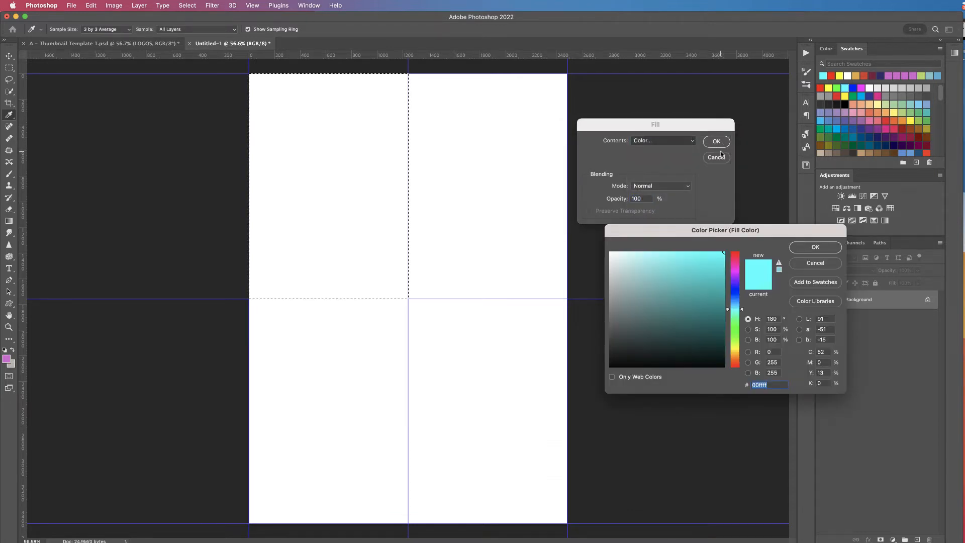
pyautogui.click(809, 247)
pyautogui.click(710, 145)
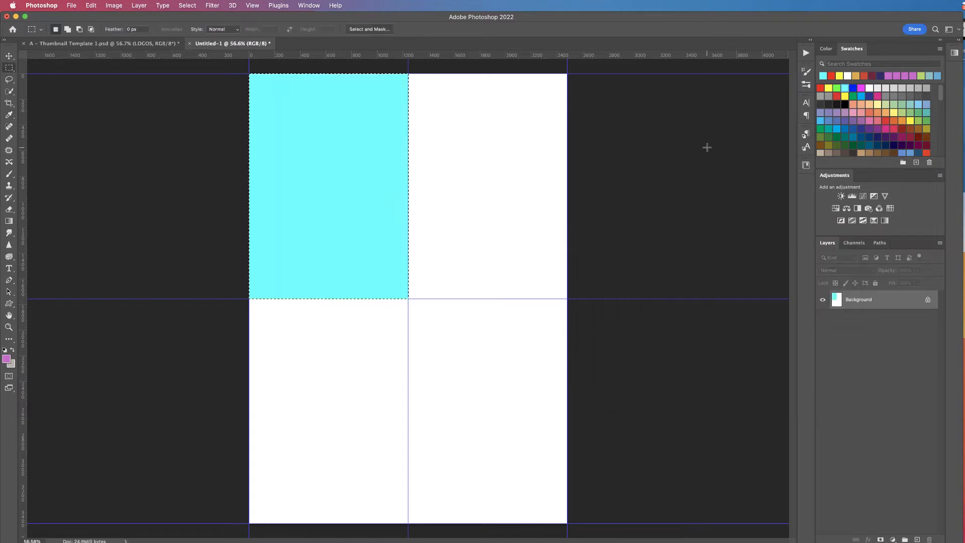
# - Select the page's upper-right quarter along the guides and fill it with magenta ff00ff
pyautogui.press('super+d')
pyautogui.moveTo(408, 299); pyautogui.dragTo(566, 74)
pyautogui.hotkey('shift', 'BackSpace')
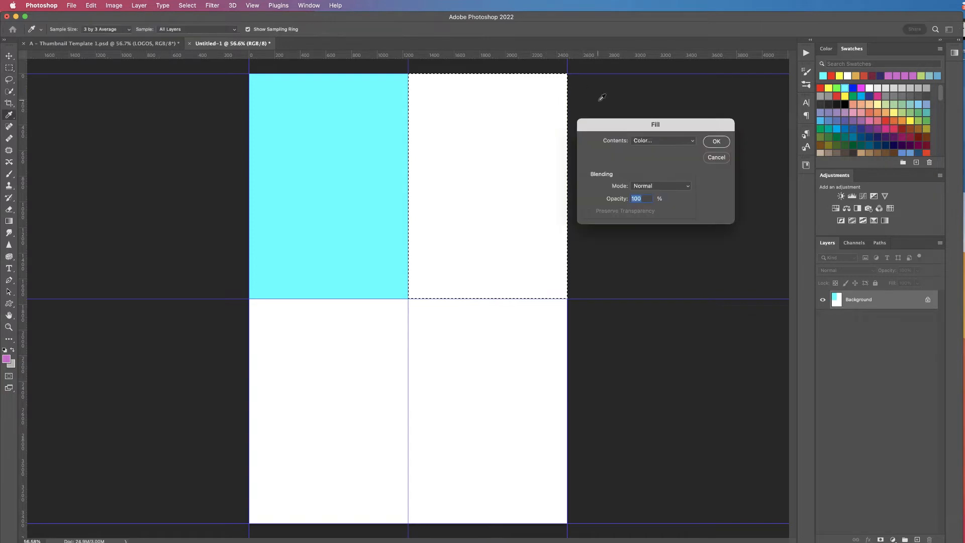
pyautogui.click(677, 144)
pyautogui.click(662, 140)
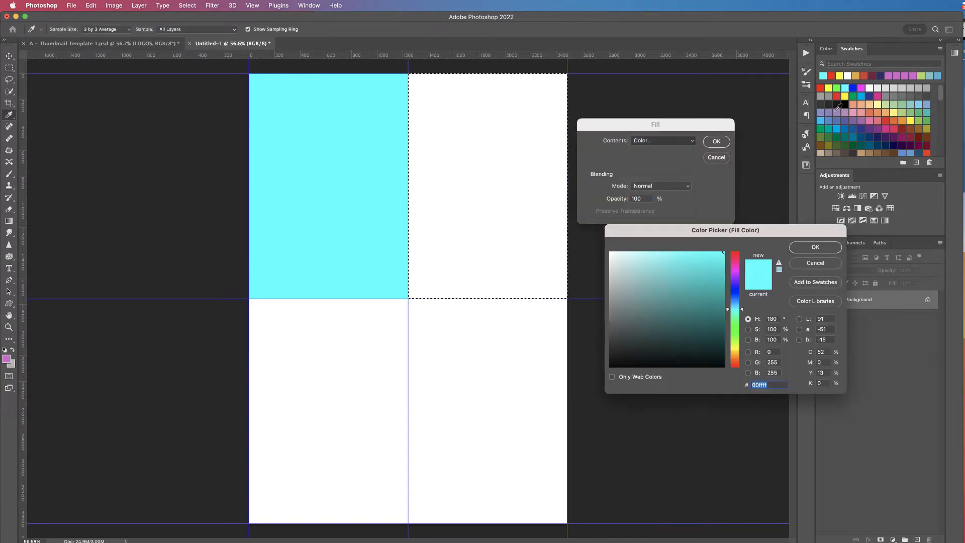
pyautogui.click(860, 88)
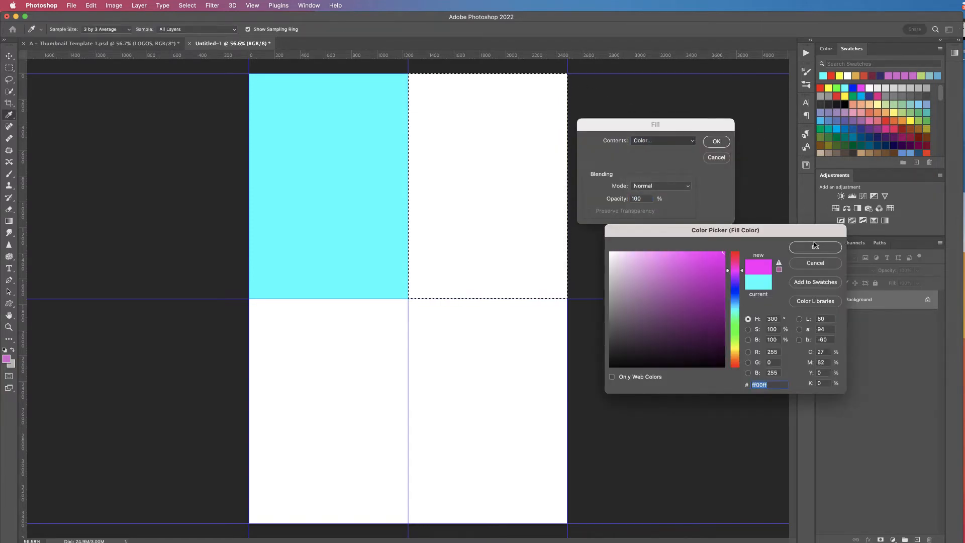
pyautogui.click(815, 246)
pyautogui.click(714, 143)
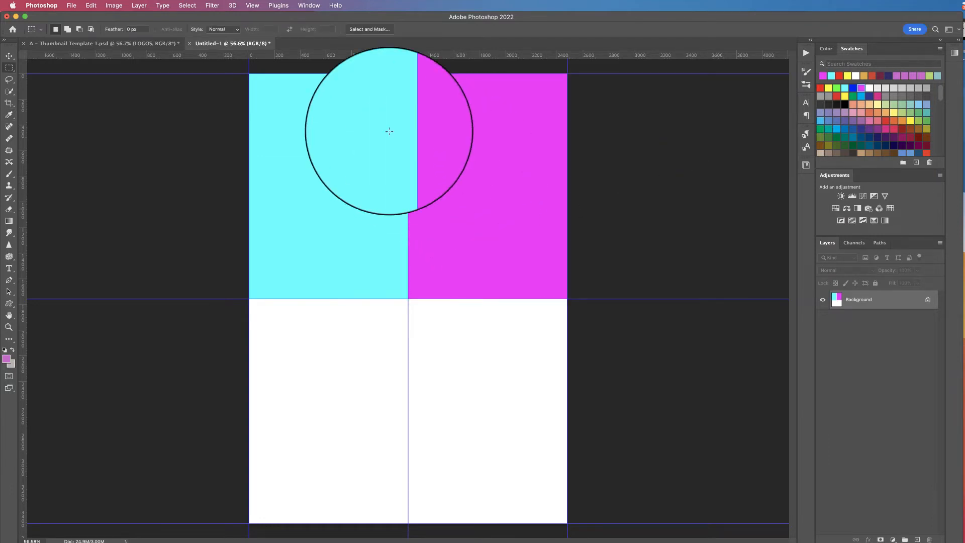
# - Clear all guides from the document
pyautogui.click(251, 7)
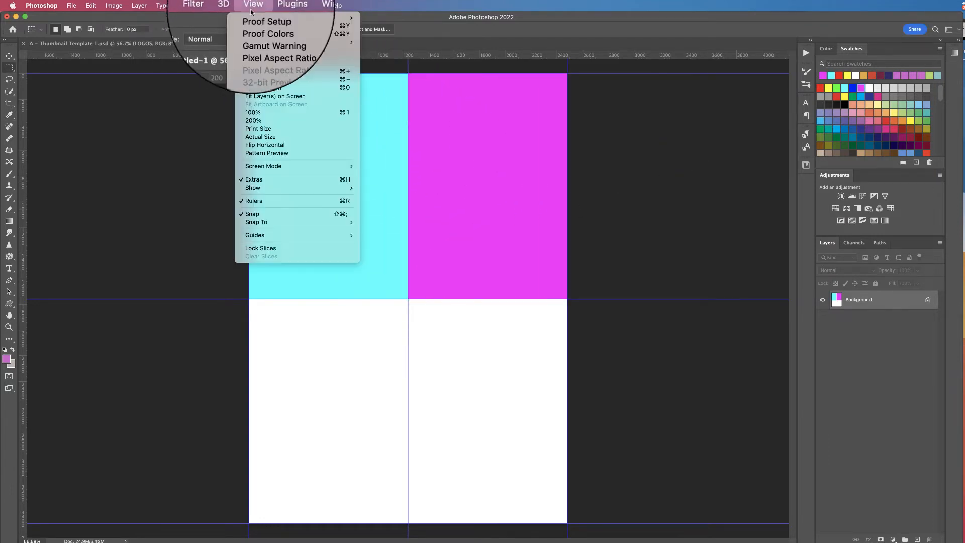
pyautogui.moveTo(337, 236)
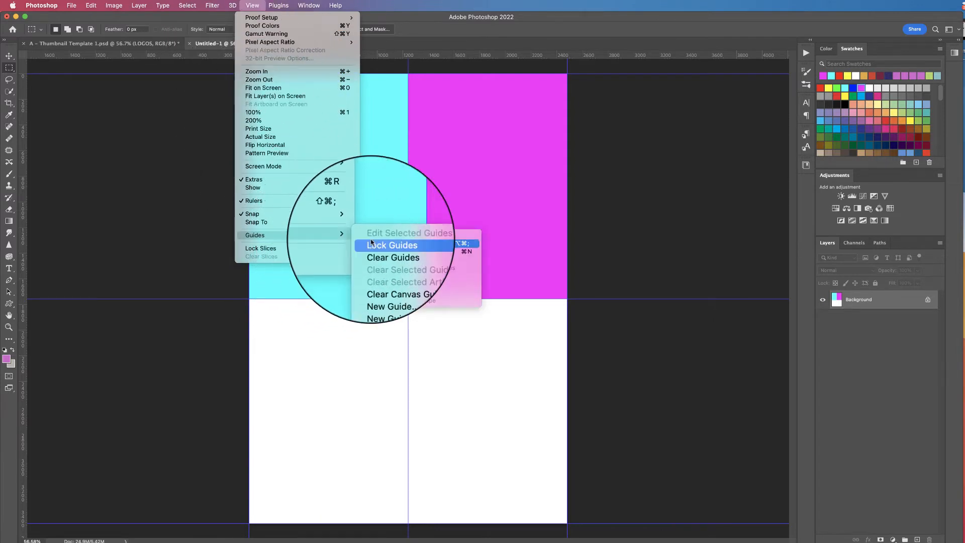
pyautogui.click(450, 252)
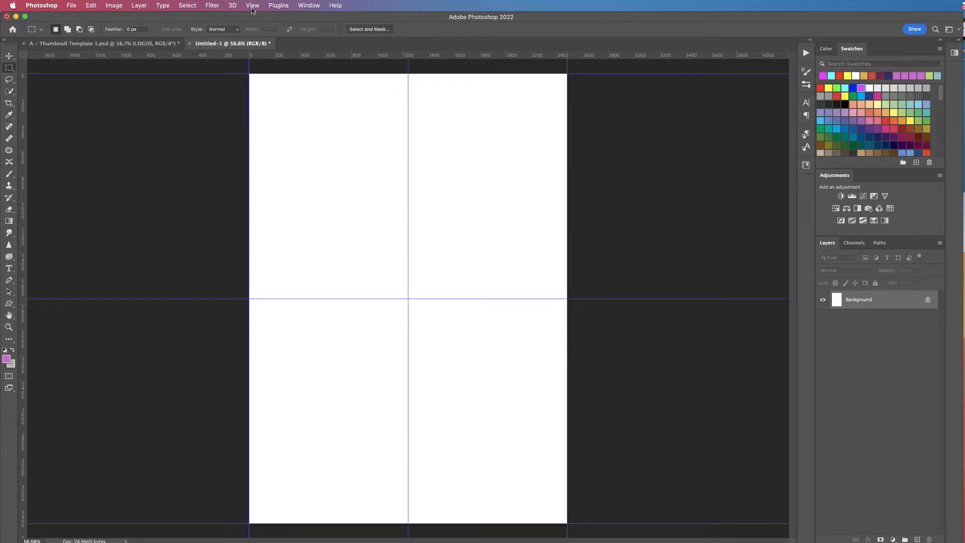
# - Start a new guide layout with two columns and two rows, setting both the column and row gutters to 50 px
pyautogui.click(252, 6)
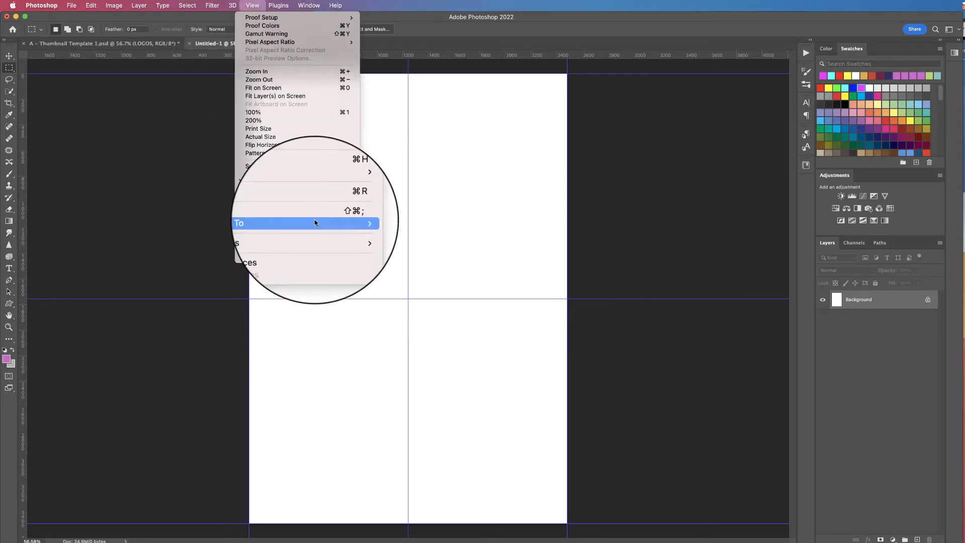
pyautogui.moveTo(316, 236)
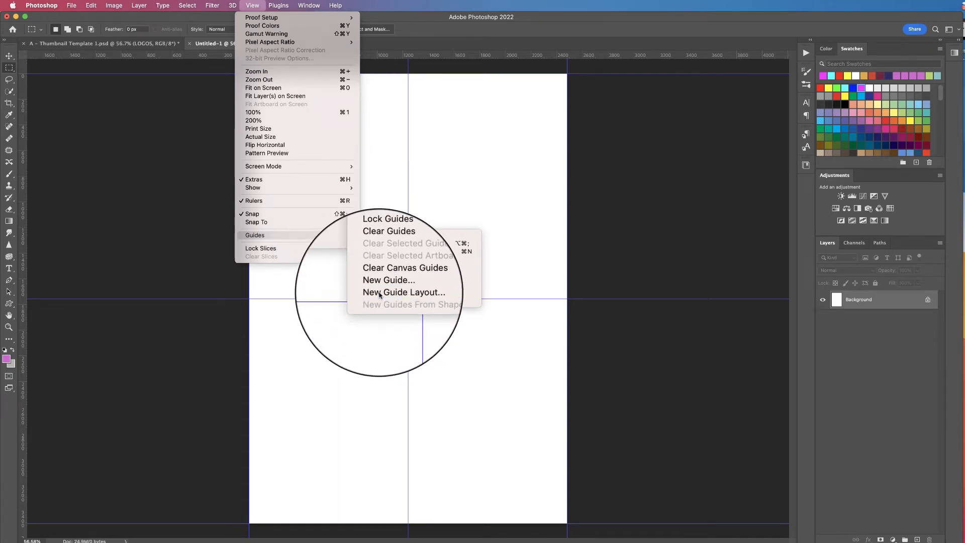
pyautogui.click(379, 293)
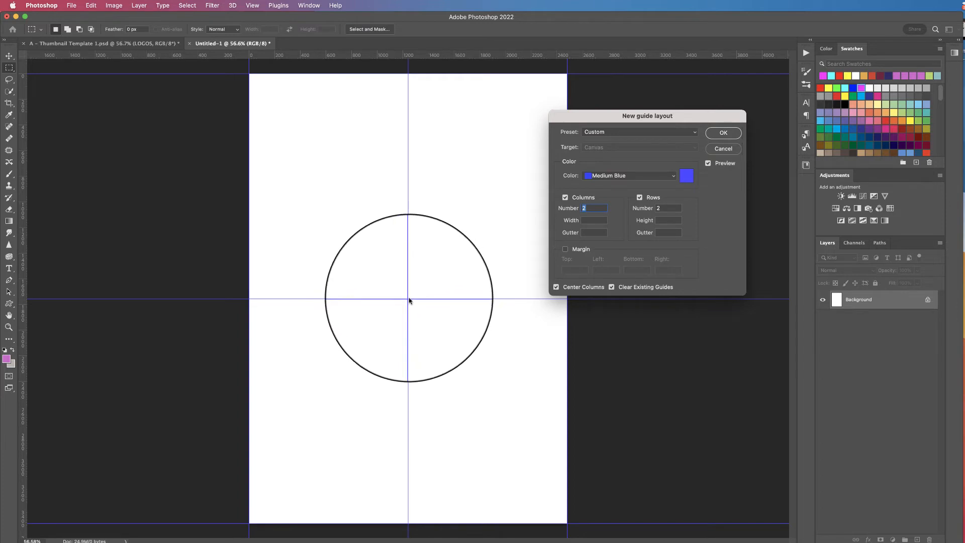
pyautogui.click(589, 233)
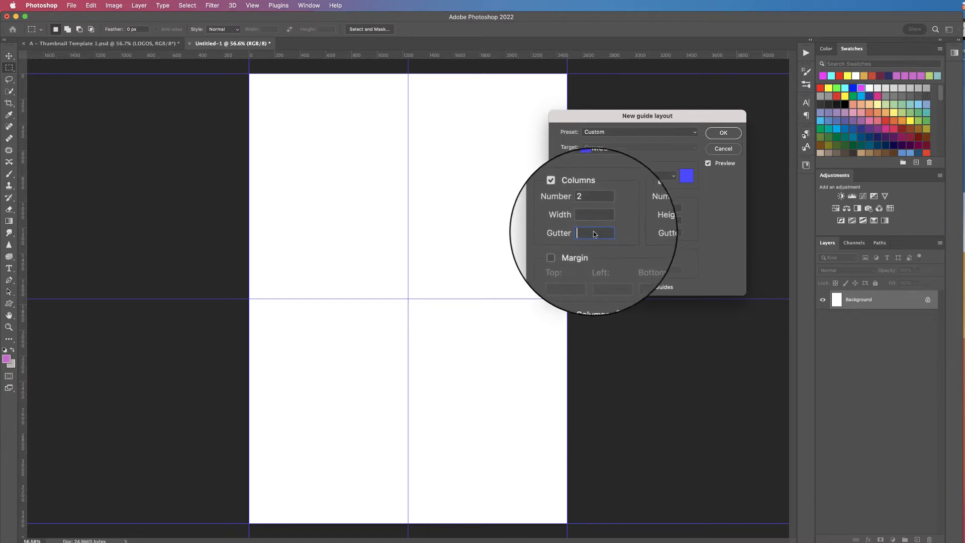
pyautogui.write('20')
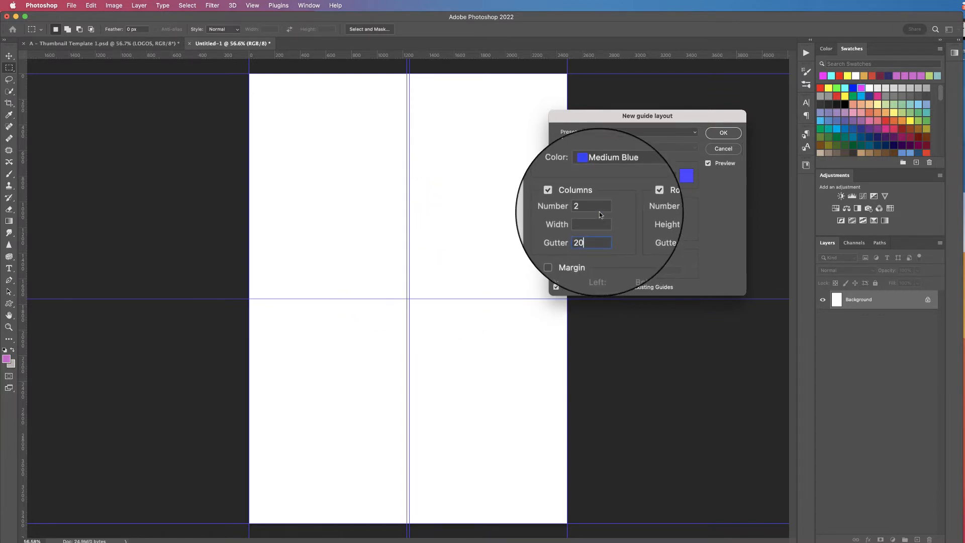
pyautogui.press('BackSpace')
pyautogui.press('BackSpace')
pyautogui.write('50')
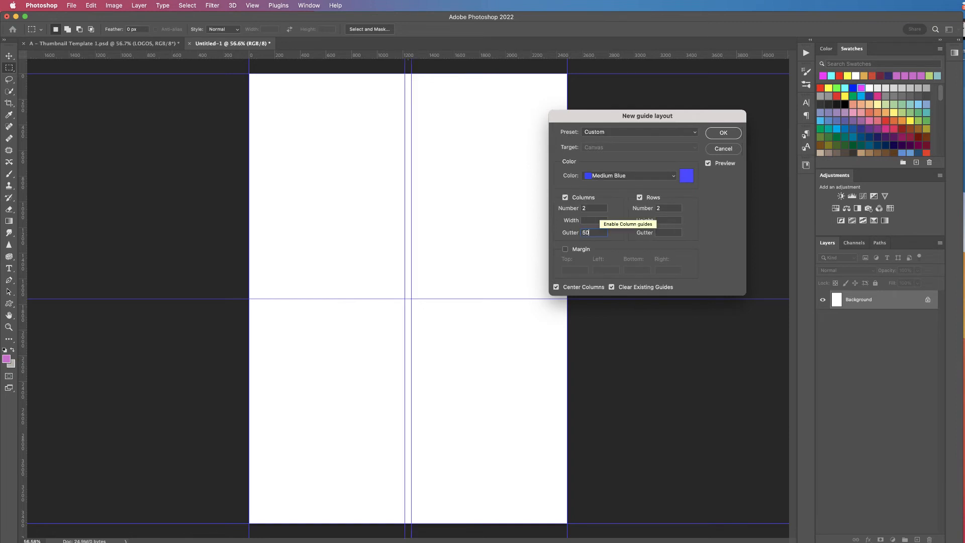
pyautogui.click(668, 232)
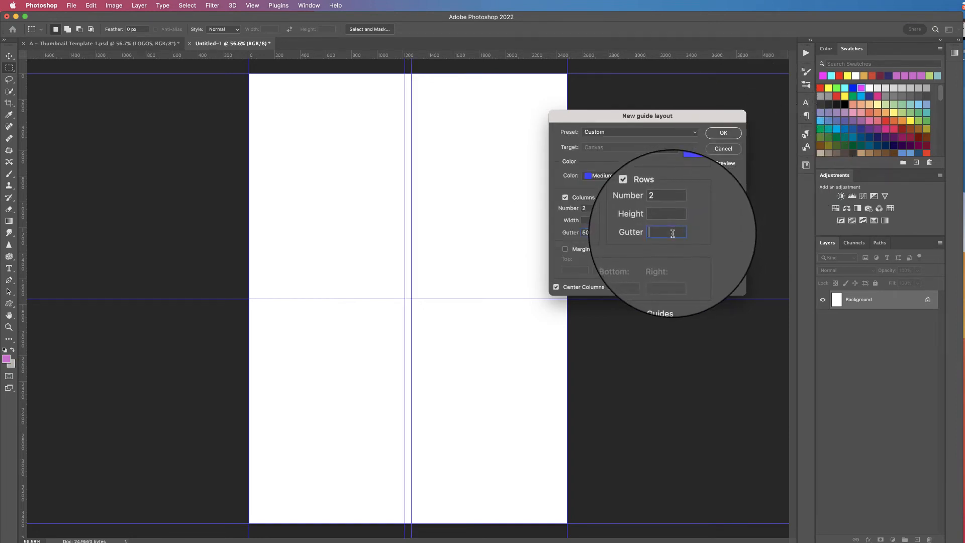
pyautogui.write('50')
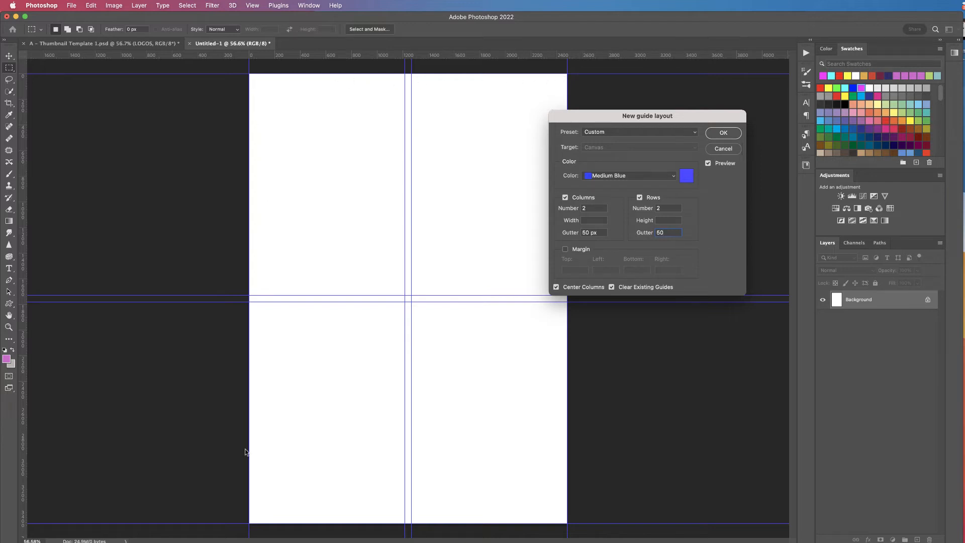
# - Enable margins in the guide layout, set all four sides to 50 px, and apply it
pyautogui.click(565, 250)
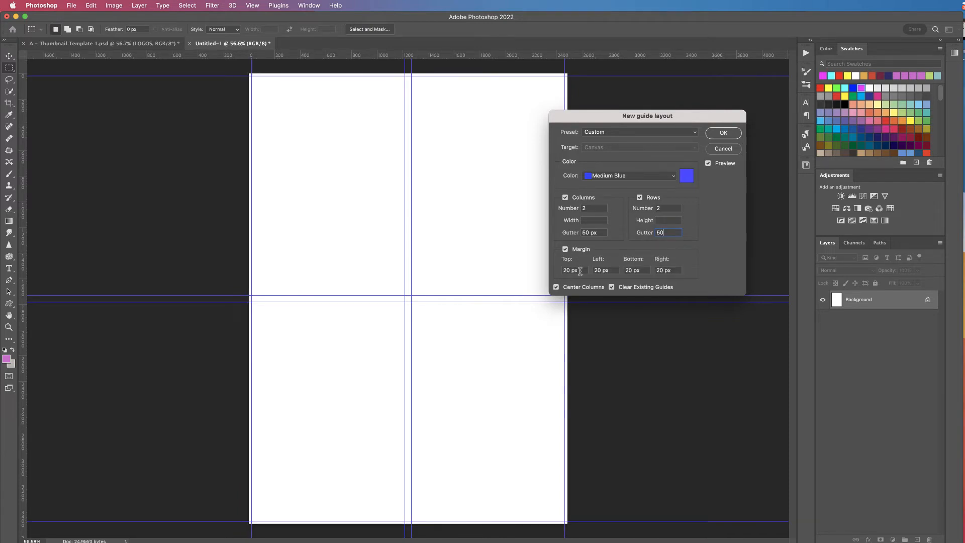
pyautogui.write('50')
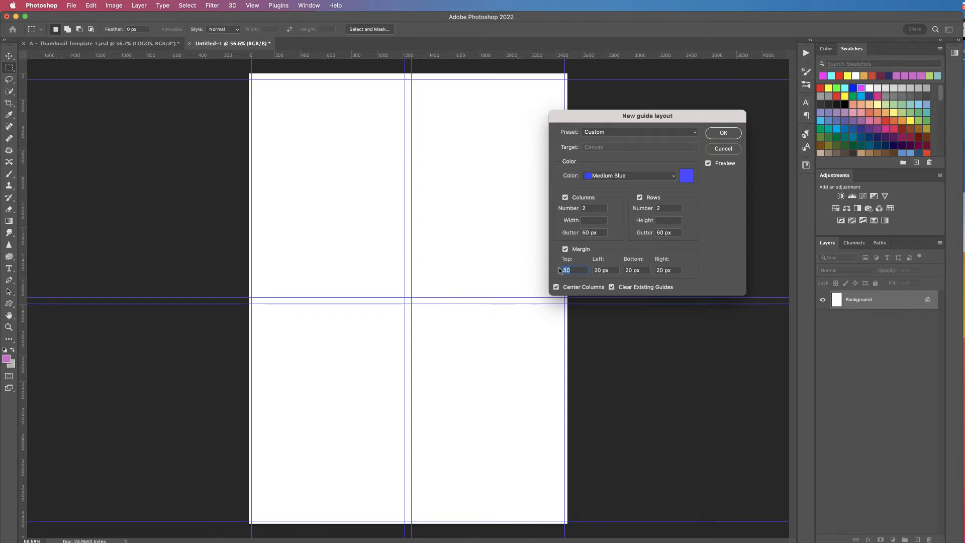
pyautogui.press('super+c')
pyautogui.press('Tab')
pyautogui.press('super+v')
pyautogui.press('Tab')
pyautogui.press('super+v')
pyautogui.press('Tab')
pyautogui.press('super+v')
pyautogui.click(731, 133)
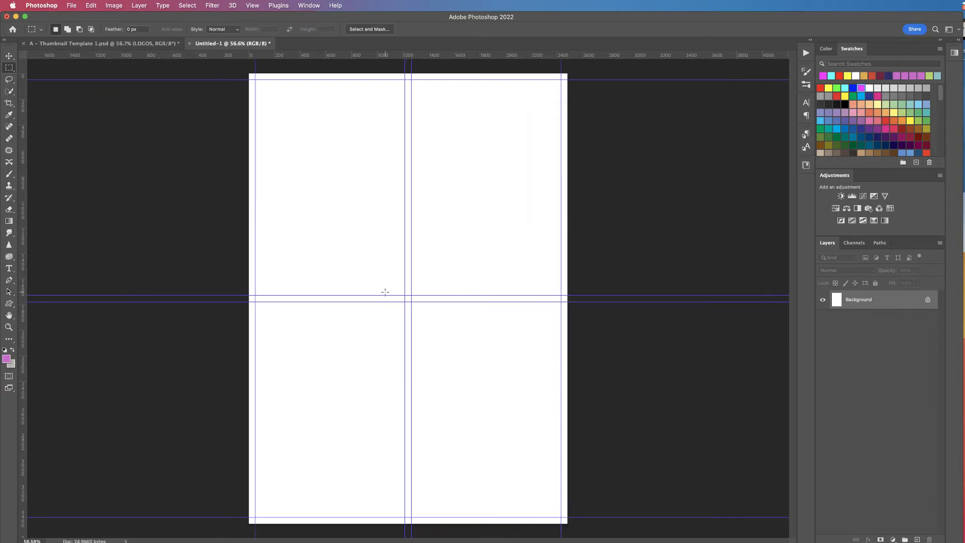
# - Select the page's upper-left section inside the margin and gutter guides and fill it with magenta
pyautogui.moveTo(256, 80); pyautogui.dragTo(392, 302)
pyautogui.moveTo(254, 79); pyautogui.dragTo(405, 296)
pyautogui.hotkey('shift', 'F5')
pyautogui.press('Return')
# - Select the upper-right section along the guides and fill it with cyan
pyautogui.moveTo(411, 80); pyautogui.dragTo(561, 295)
pyautogui.hotkey('shift', 'F5')
pyautogui.click(660, 141)
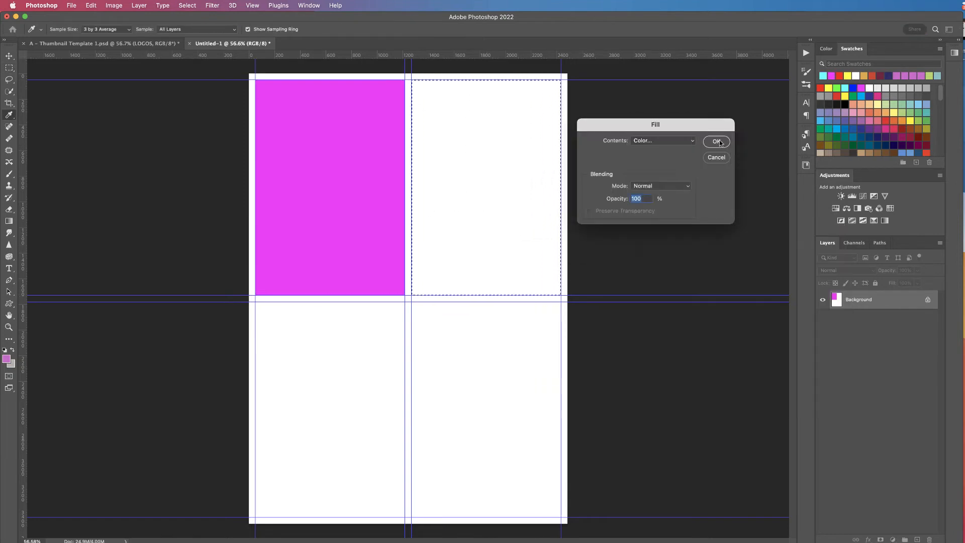
pyautogui.click(845, 88)
pyautogui.click(715, 142)
# - Select the lower-left section along the guides and fill it with yellow
pyautogui.moveTo(256, 302); pyautogui.dragTo(405, 517)
pyautogui.hotkey('shift', 'F5')
pyautogui.click(662, 141)
pyautogui.click(661, 141)
pyautogui.click(828, 88)
pyautogui.press('Return')
pyautogui.press('Return')
# - Select the lower-right section along the guides, fill it with green, and remove the selection
pyautogui.moveTo(411, 301); pyautogui.dragTo(561, 517)
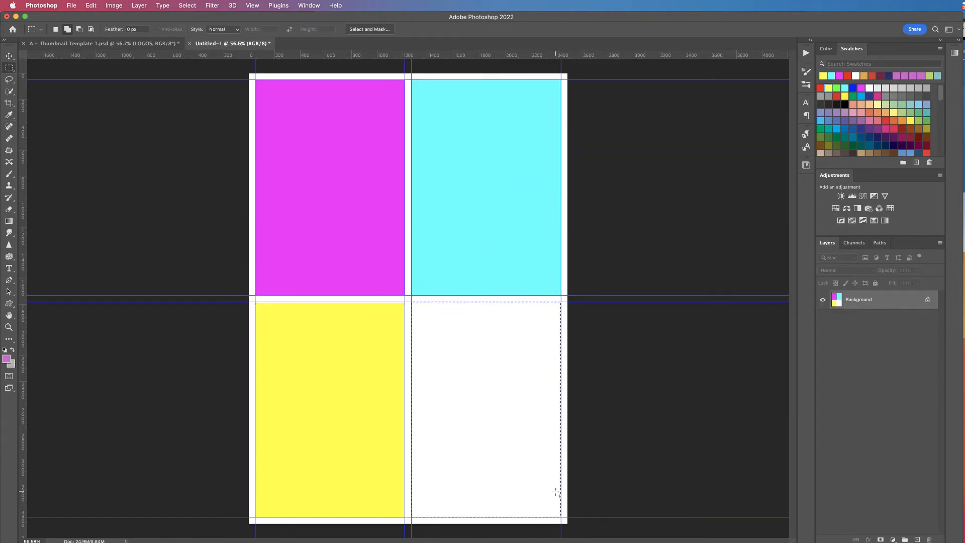
pyautogui.hotkey('shift', 'F5')
pyautogui.click(837, 88)
pyautogui.press('Return')
pyautogui.press('Return')
pyautogui.hotkey('ctrl', 'd')
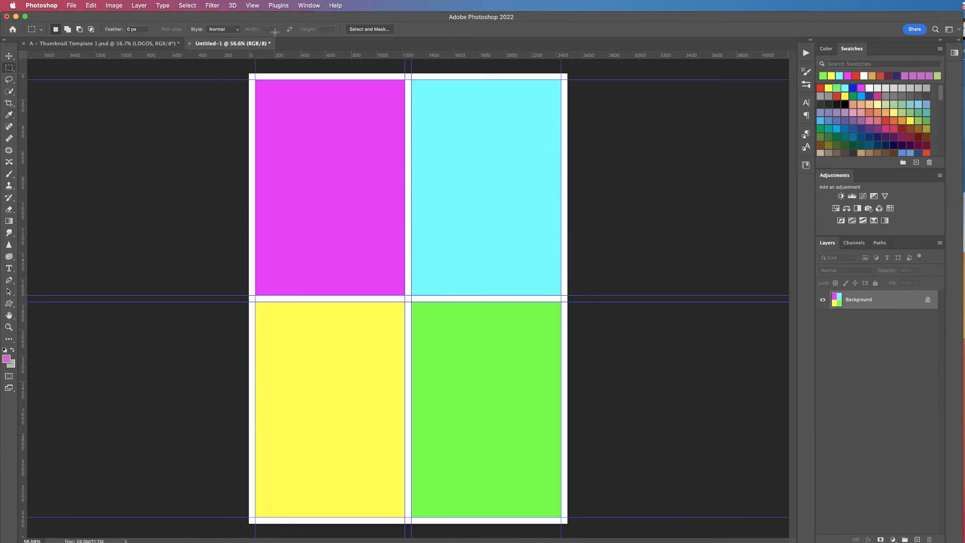
# - Hide the guides so only the four coloured sections show on the page
pyautogui.hotkey('ctrl', ';')
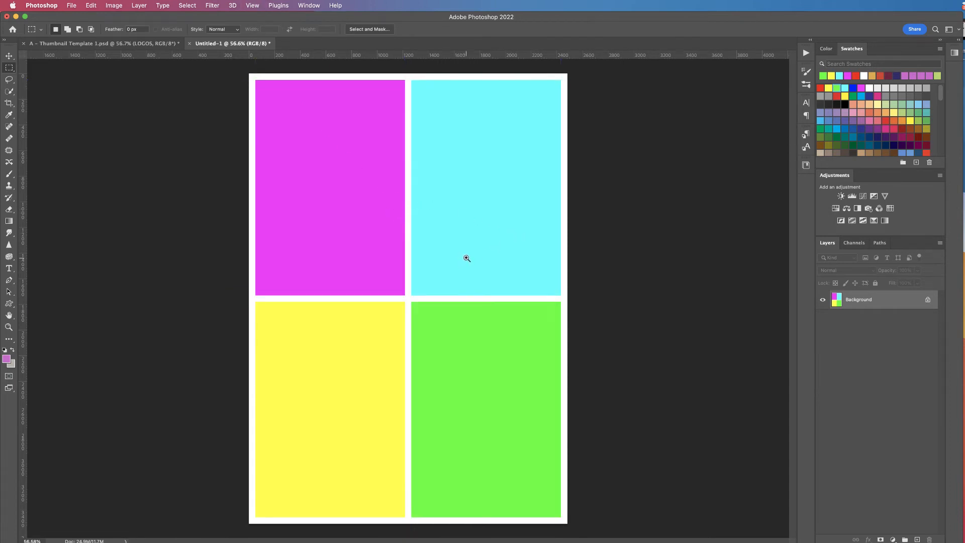
pyautogui.moveTo(466, 257)
pyautogui.mouseDown()
pyautogui.moveTo(433, 260)
pyautogui.moveTo(450, 261)
pyautogui.mouseUp()
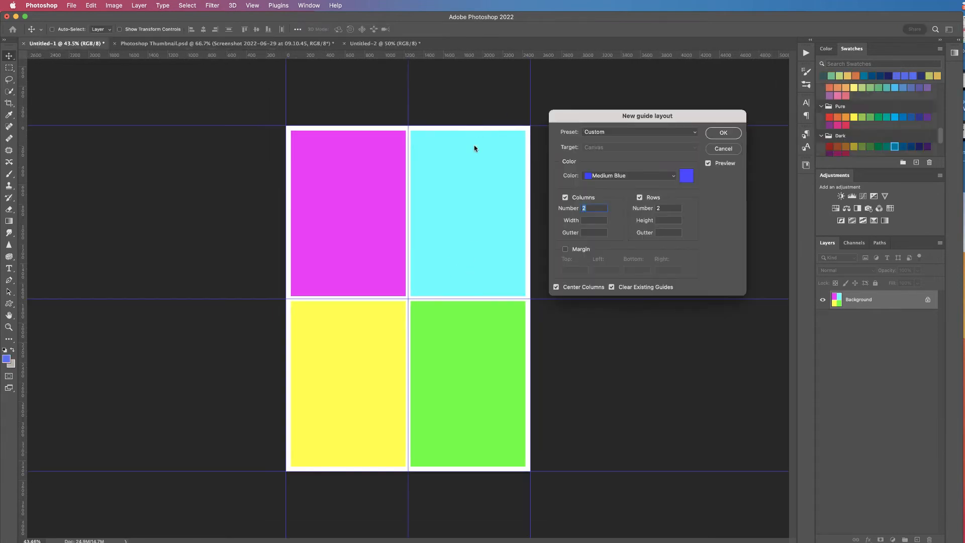
# - Apply a guide layout of two columns and two rows without gutters or margins, and nudge the vertical centre guide
pyautogui.click(722, 133)
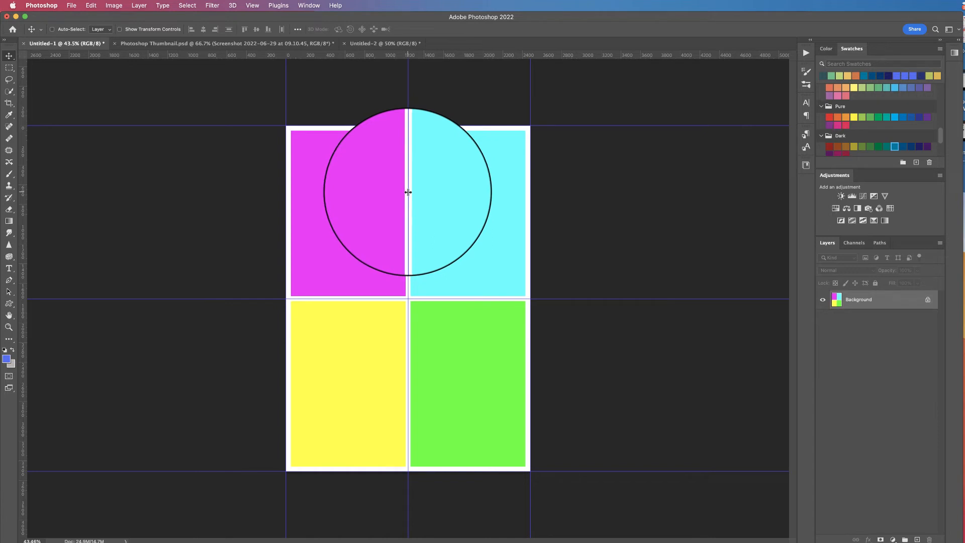
pyautogui.moveTo(407, 193)
pyautogui.mouseDown()
pyautogui.moveTo(524, 197)
pyautogui.moveTo(293, 195)
pyautogui.moveTo(510, 198)
pyautogui.moveTo(408, 198)
pyautogui.mouseUp()
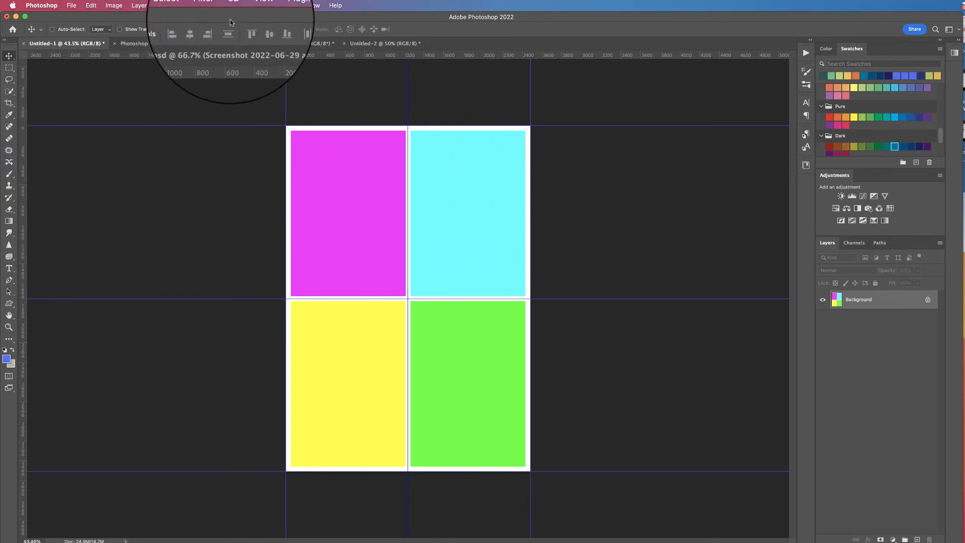
# - Pull a vertical guide from the ruler into the page's left half and a horizontal guide into its upper half
pyautogui.click(253, 6)
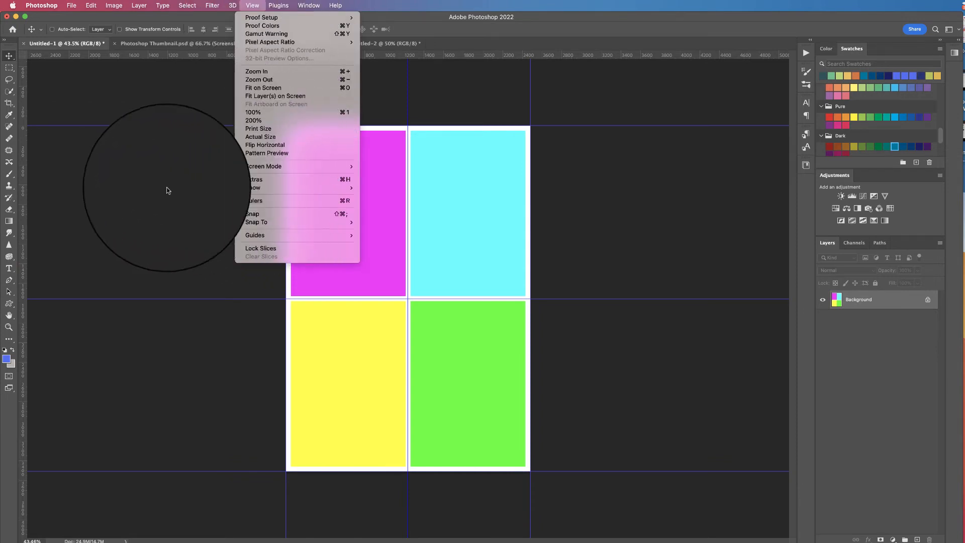
pyautogui.click(23, 198)
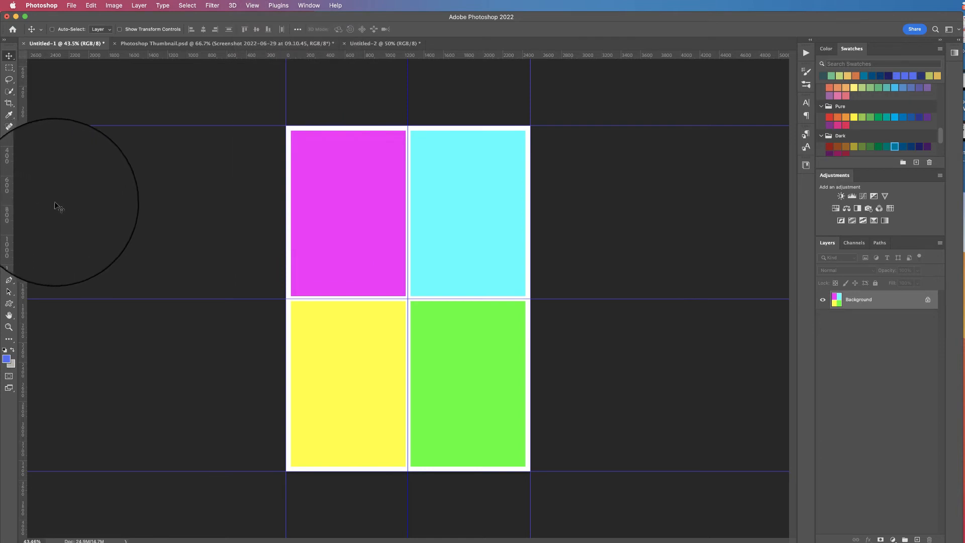
pyautogui.moveTo(23, 194); pyautogui.dragTo(343, 213)
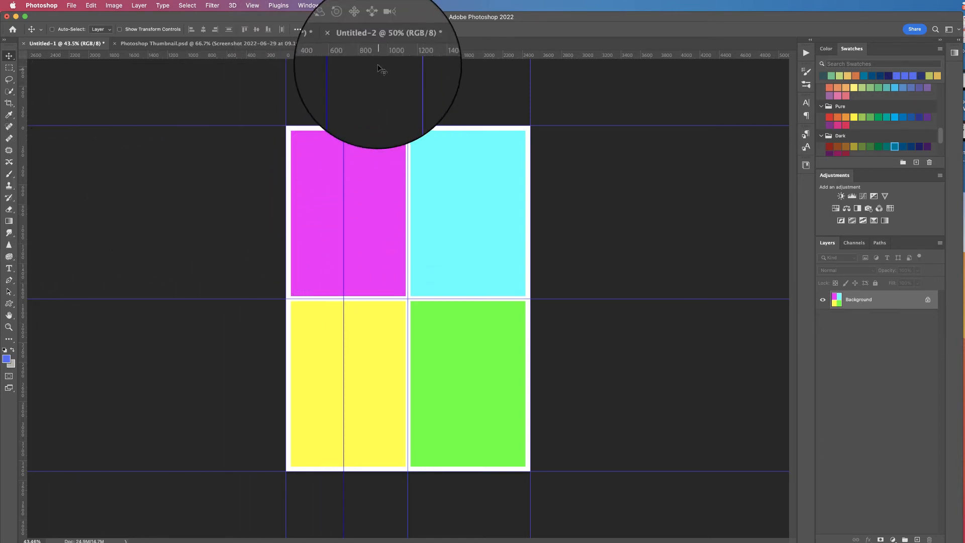
pyautogui.moveTo(373, 56); pyautogui.dragTo(409, 168)
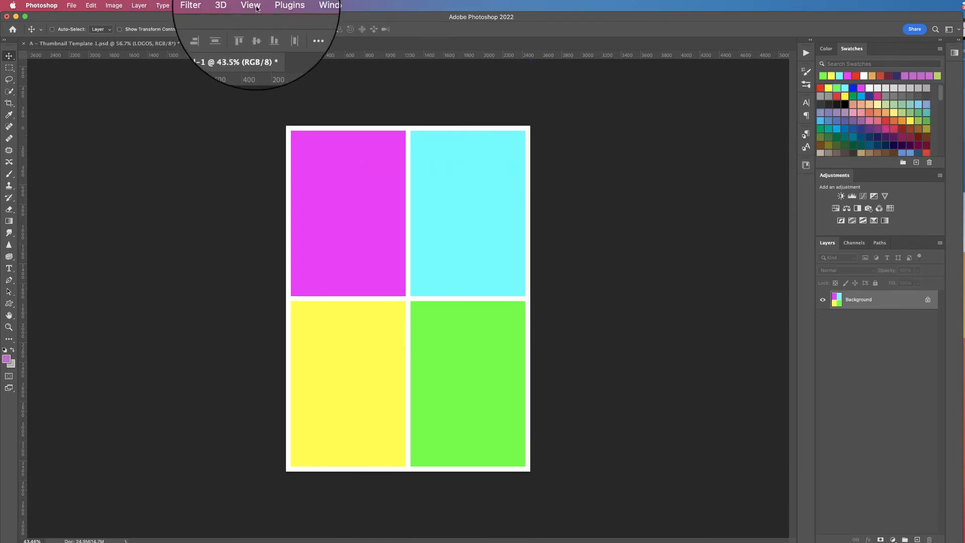
# - Apply a new guide layout with two columns, two rows, 50 px gutters and 50 px margins on all sides
pyautogui.click(252, 5)
pyautogui.moveTo(328, 235)
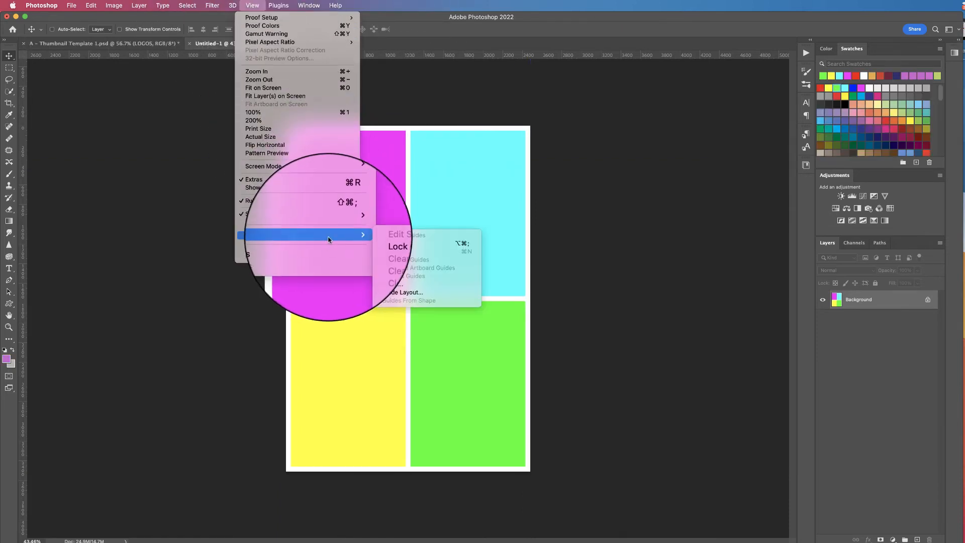
pyautogui.click(390, 291)
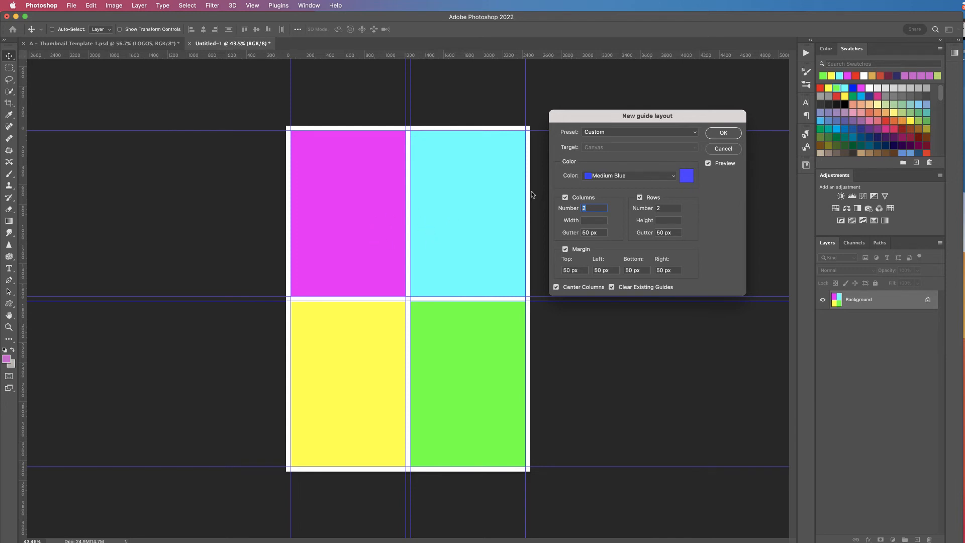
pyautogui.click(728, 135)
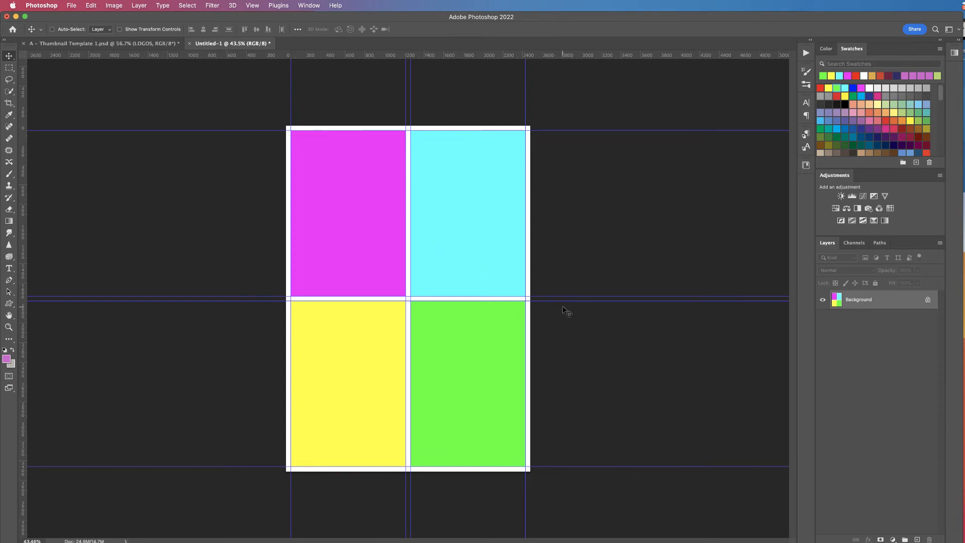
# - Switch to Finder, place the hot-air balloon image in the document, and scale and position it over the upper-left section
pyautogui.press('super+Tab')
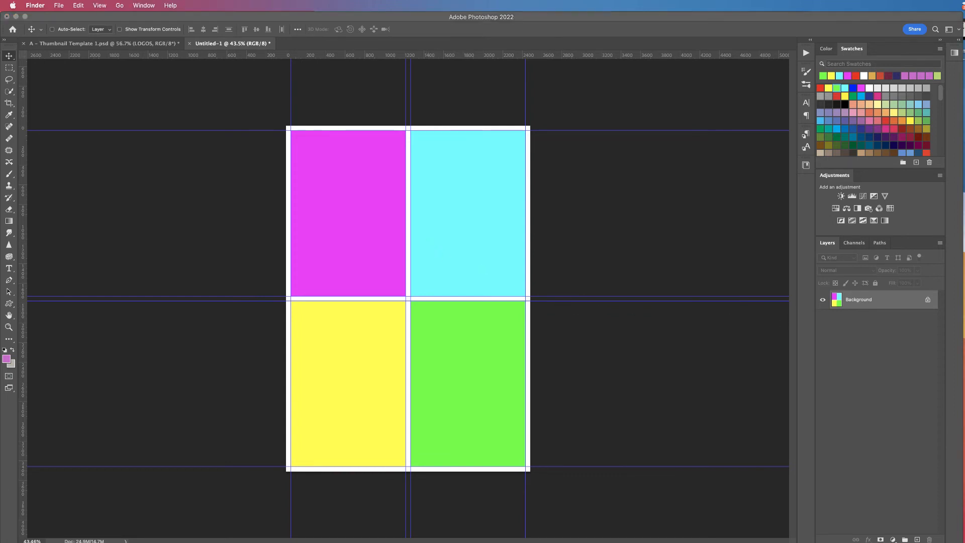
pyautogui.moveTo(799, 119); pyautogui.dragTo(372, 259)
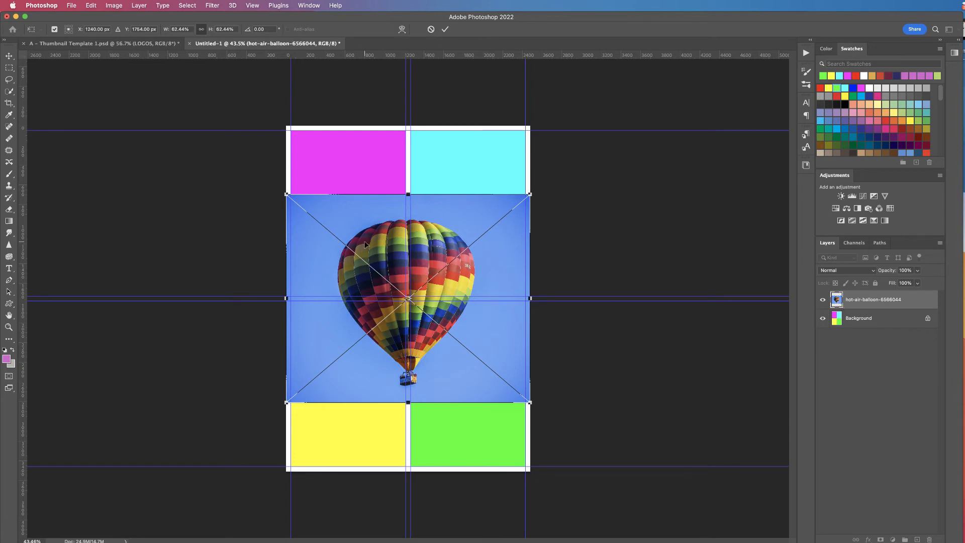
pyautogui.moveTo(364, 232); pyautogui.dragTo(306, 157)
pyautogui.moveTo(472, 119); pyautogui.dragTo(442, 149)
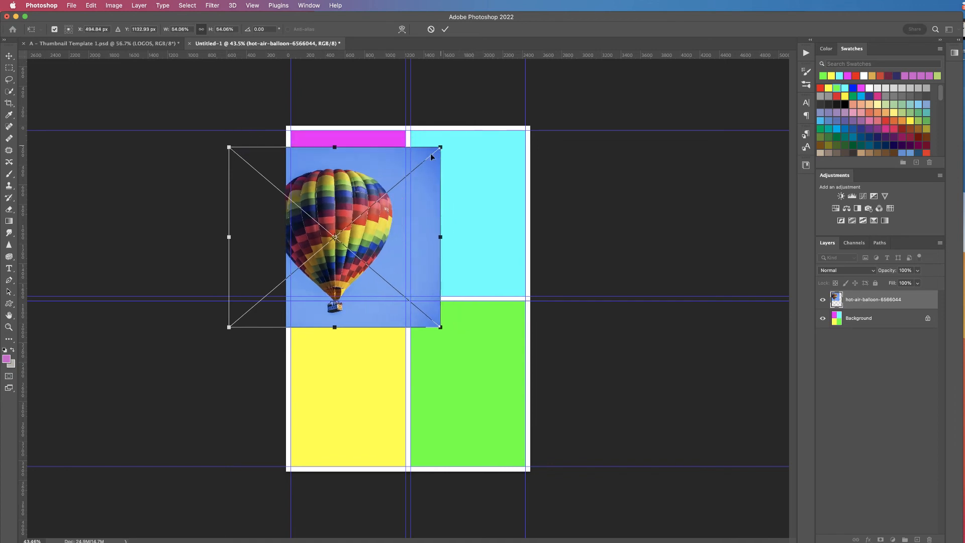
pyautogui.moveTo(373, 193); pyautogui.dragTo(382, 172)
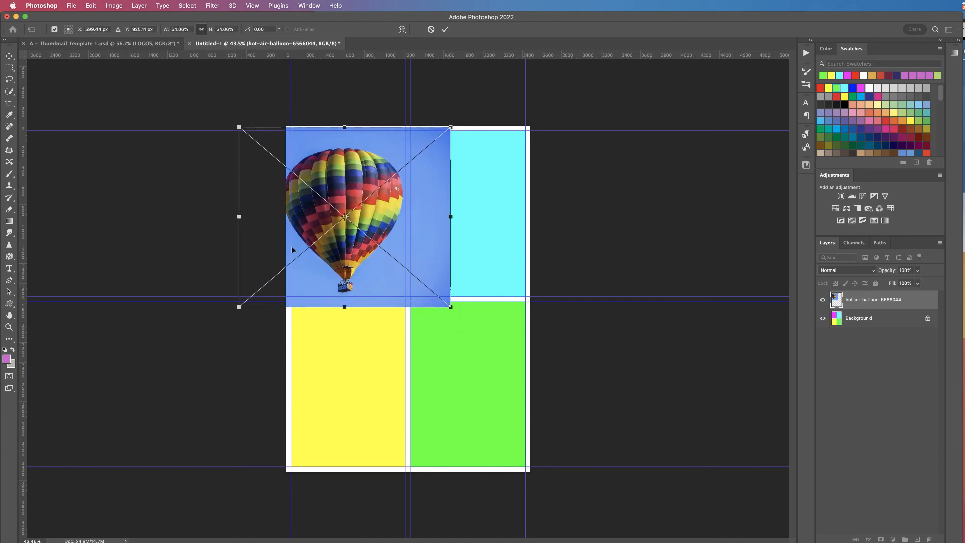
pyautogui.moveTo(235, 308); pyautogui.dragTo(247, 297)
pyautogui.click(445, 29)
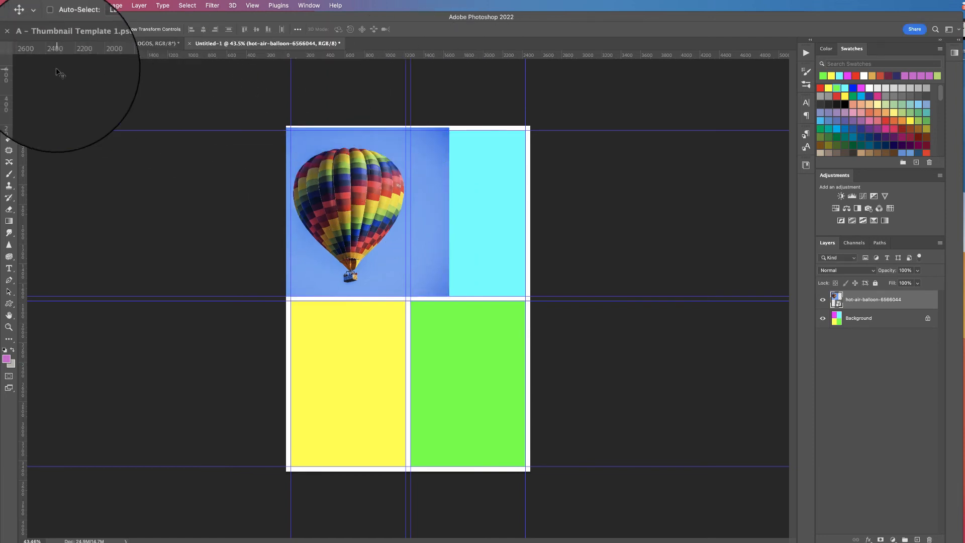
# - Select the upper-left section along the guides and add a layer mask that crops the balloon image to it
pyautogui.click(9, 68)
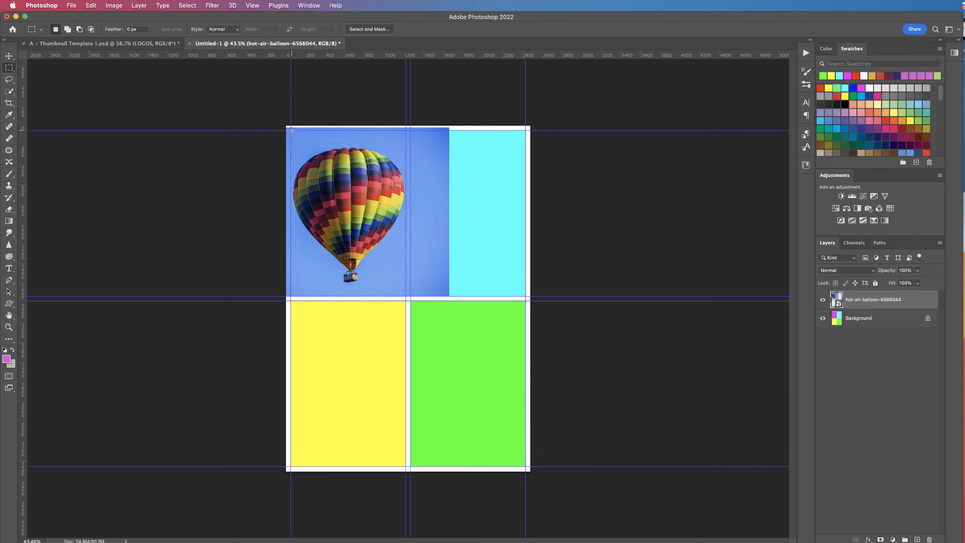
pyautogui.moveTo(292, 131); pyautogui.dragTo(405, 296)
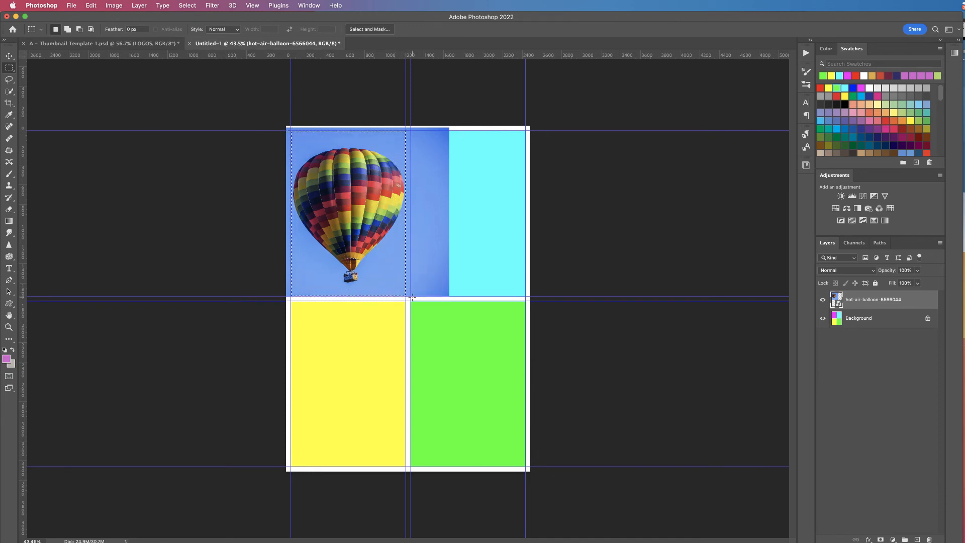
pyautogui.click(880, 538)
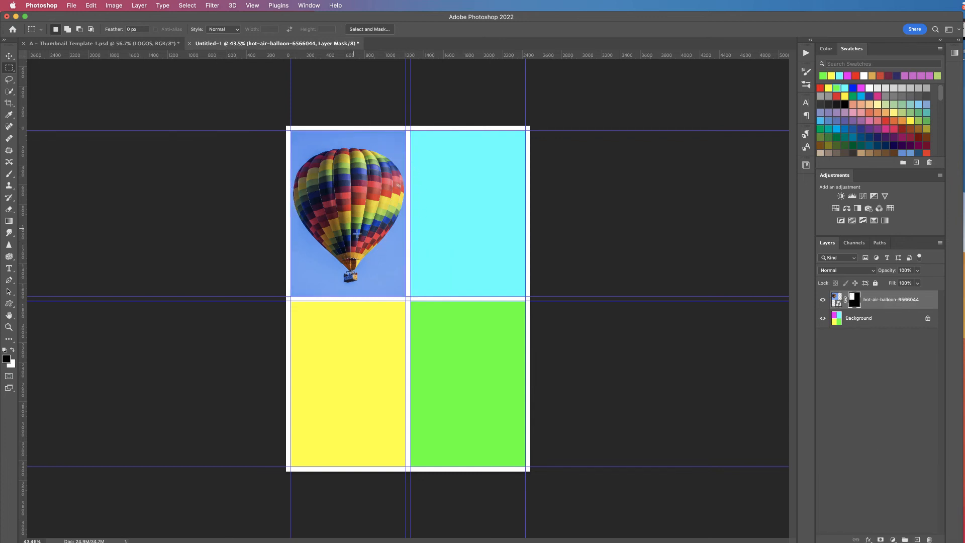
# - Switch to Finder, place the macaroons image in the document, and scale it down over the page's upper-right section
pyautogui.press('super+Tab')
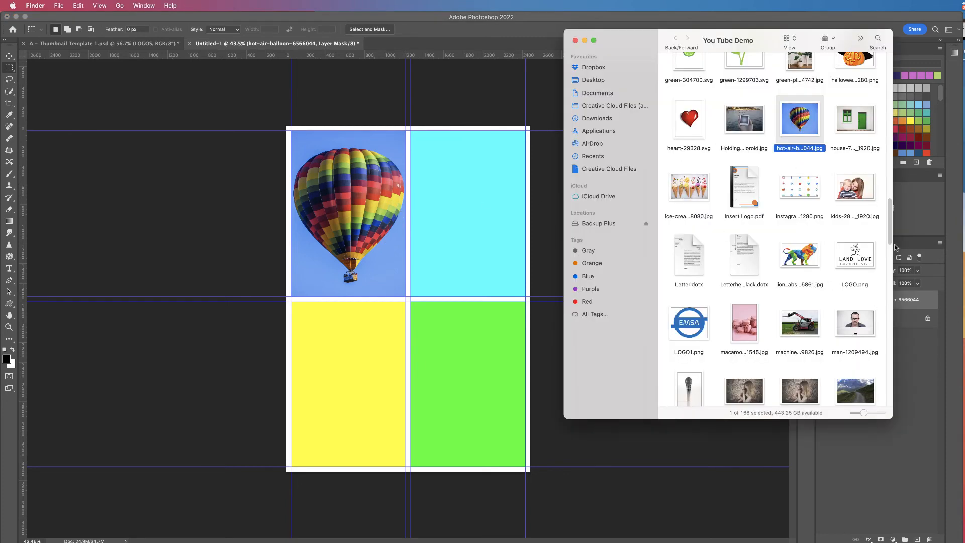
pyautogui.moveTo(742, 328); pyautogui.dragTo(409, 281)
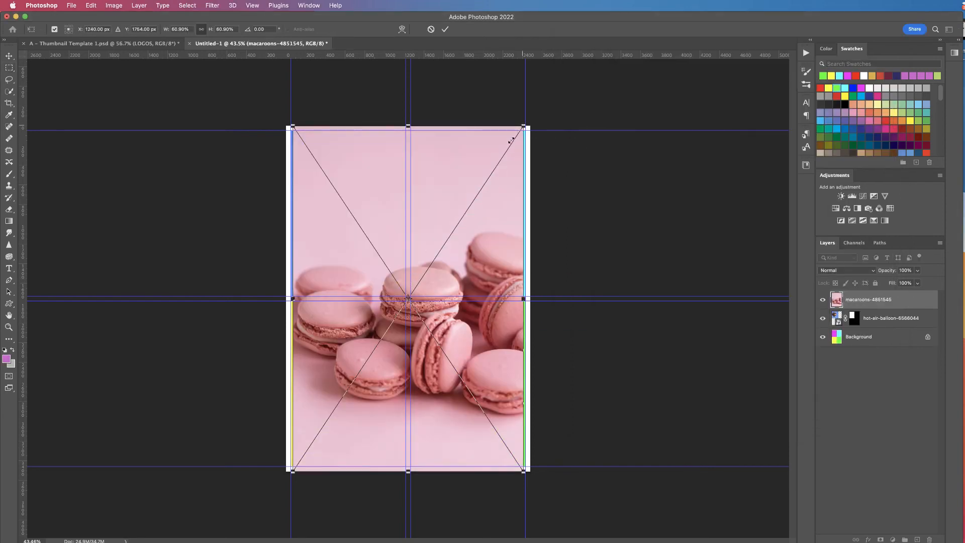
pyautogui.moveTo(522, 127); pyautogui.dragTo(427, 268)
pyautogui.moveTo(386, 324); pyautogui.dragTo(483, 188)
pyautogui.moveTo(392, 337); pyautogui.dragTo(401, 310)
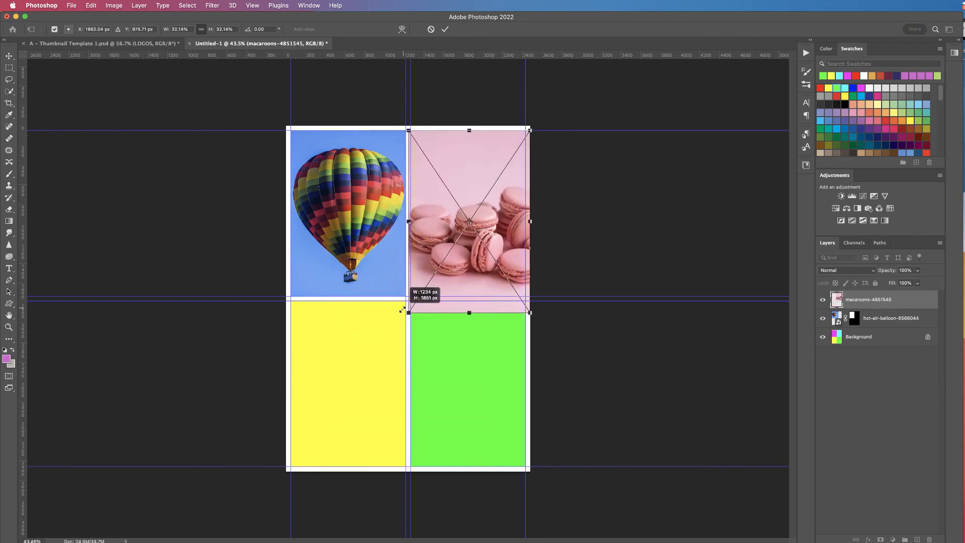
# - Refine the macaroons image's size and position, commit the placement, and mask the image to the upper-right section along the guides
pyautogui.moveTo(530, 313); pyautogui.dragTo(524, 307)
pyautogui.moveTo(491, 257); pyautogui.dragTo(490, 249)
pyautogui.moveTo(409, 302); pyautogui.dragTo(407, 304)
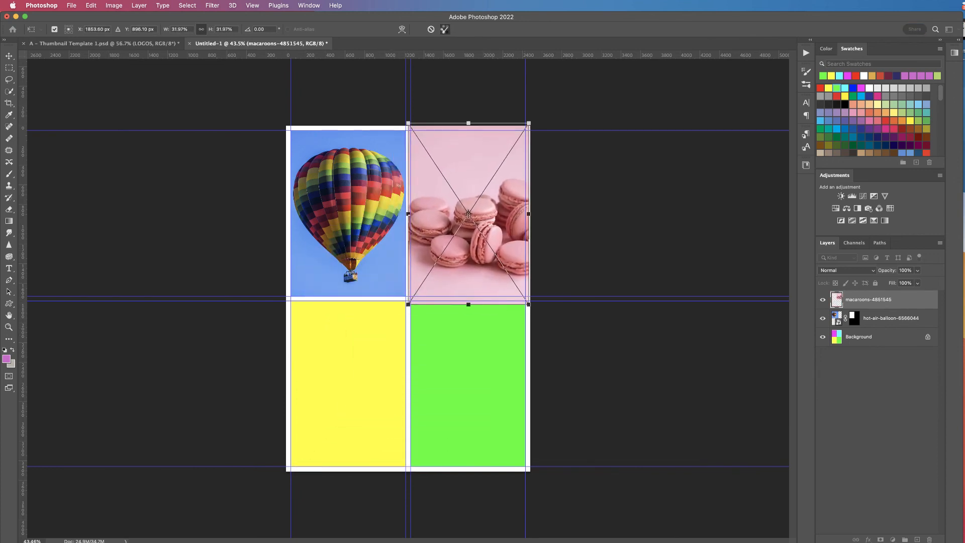
pyautogui.click(444, 29)
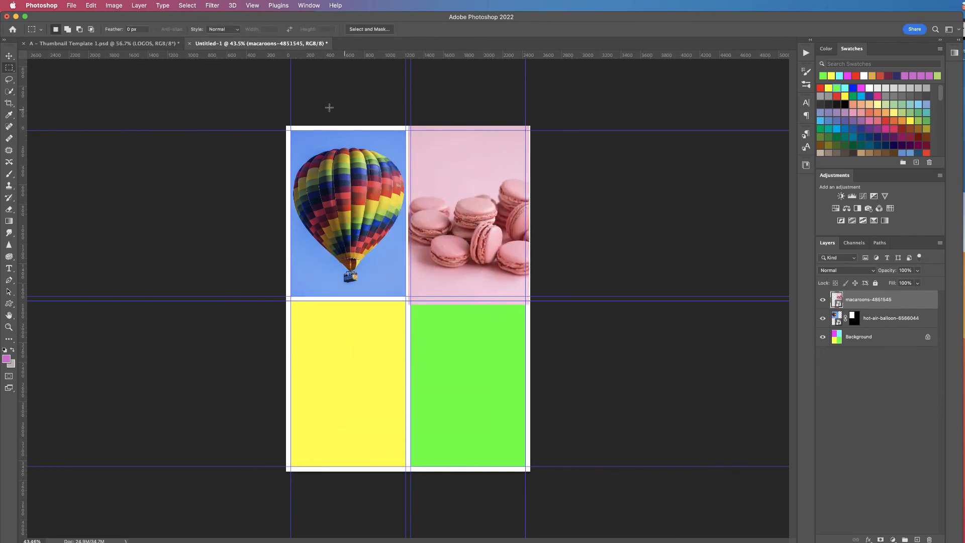
pyautogui.moveTo(411, 130); pyautogui.dragTo(525, 295)
pyautogui.click(881, 539)
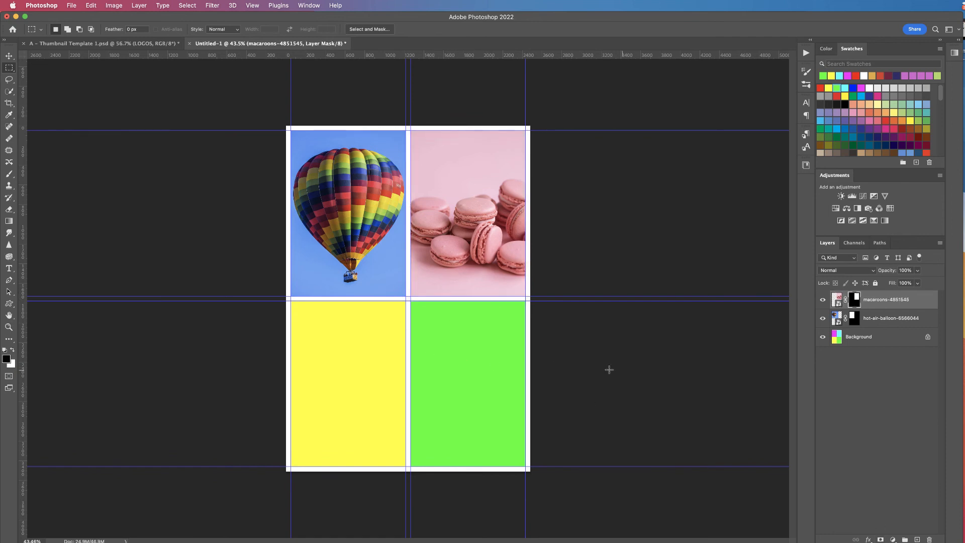
# - Place the ice-cream image from Finder over the lower-left section and crop it to that section with a layer mask
pyautogui.press('super+Tab')
pyautogui.moveTo(705, 200); pyautogui.dragTo(382, 354)
pyautogui.moveTo(385, 326); pyautogui.dragTo(285, 407)
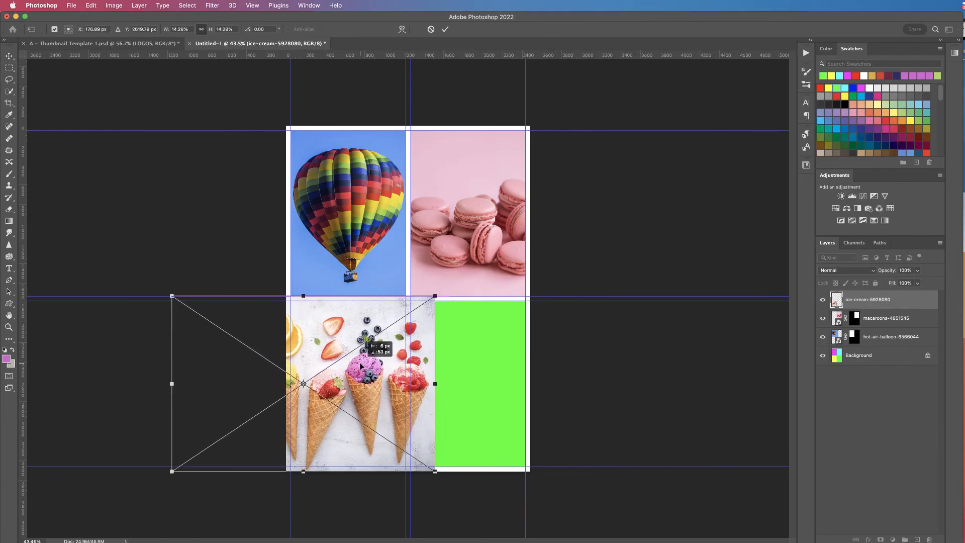
pyautogui.press('Return')
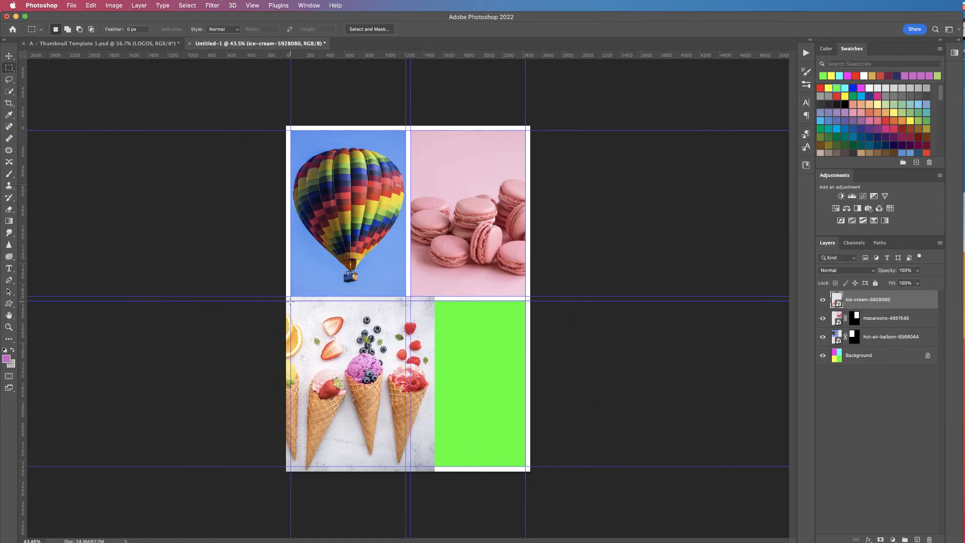
pyautogui.click(880, 540)
# - Switch to Finder, place the pink flower image in the document, and scale and position it to cover the lower-right section
pyautogui.press('super+Tab')
pyautogui.scroll(-5, 754, 251)
pyautogui.moveTo(746, 249); pyautogui.dragTo(557, 421)
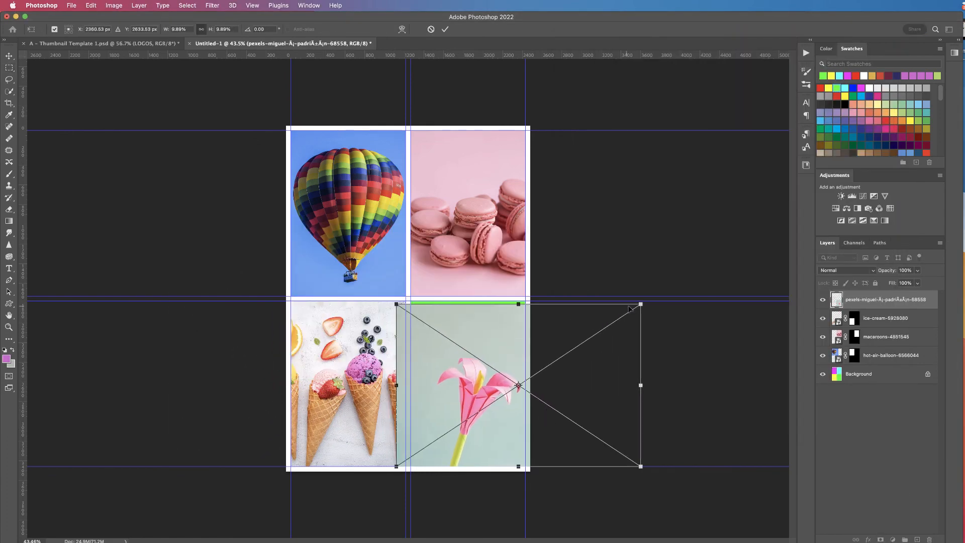
pyautogui.moveTo(640, 303); pyautogui.dragTo(649, 296)
pyautogui.moveTo(603, 328); pyautogui.dragTo(594, 331)
pyautogui.click(444, 29)
# - Mask the flower image to the lower-right section along the guides and hide all guides
pyautogui.moveTo(411, 301); pyautogui.dragTo(526, 466)
pyautogui.click(880, 539)
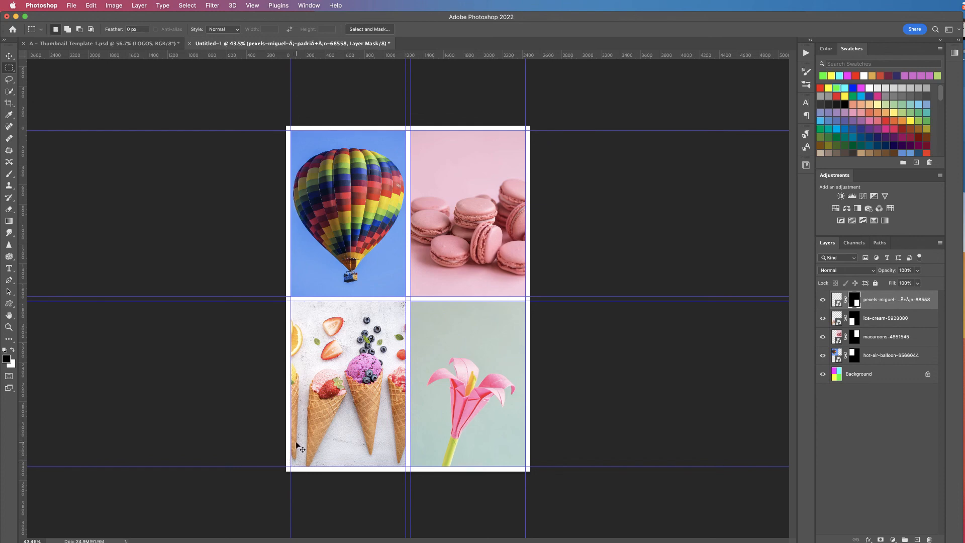
pyautogui.press('super+semicolon')
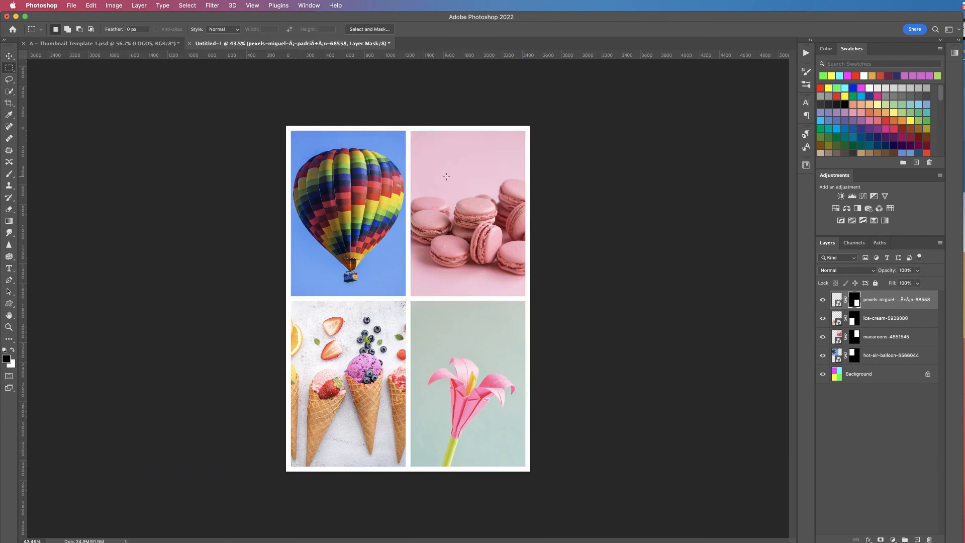